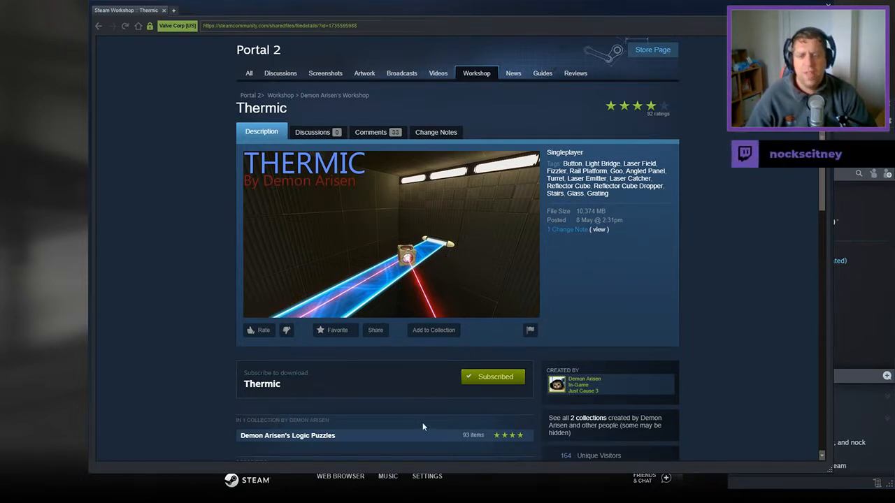
scroll(422, 426, down, 1)
scroll(422, 426, down, 1)
scroll(431, 399, down, 1)
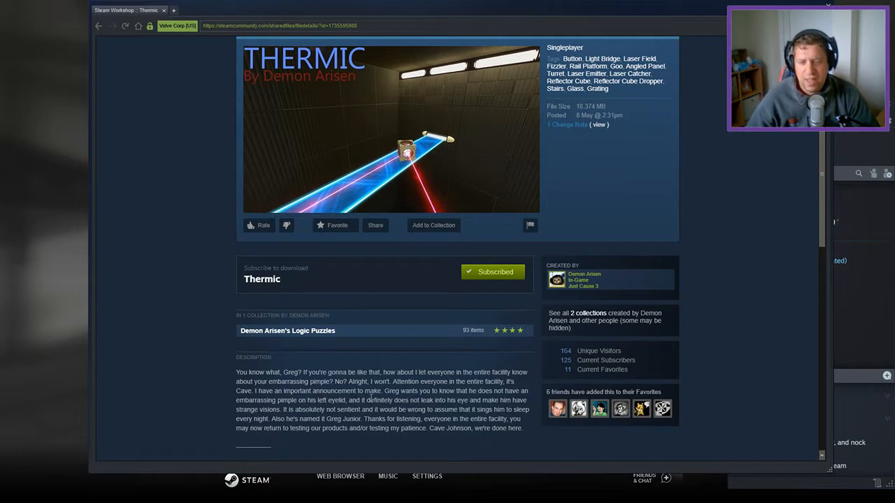
scroll(371, 398, down, 1)
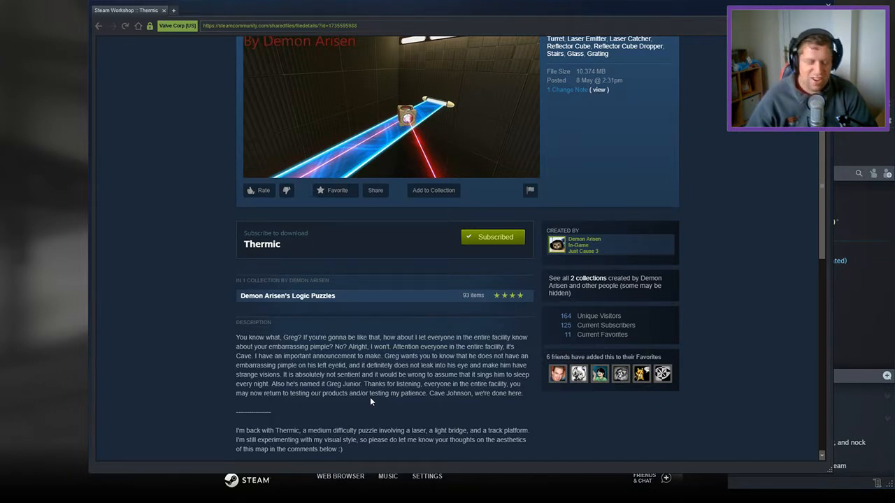
scroll(370, 401, down, 1)
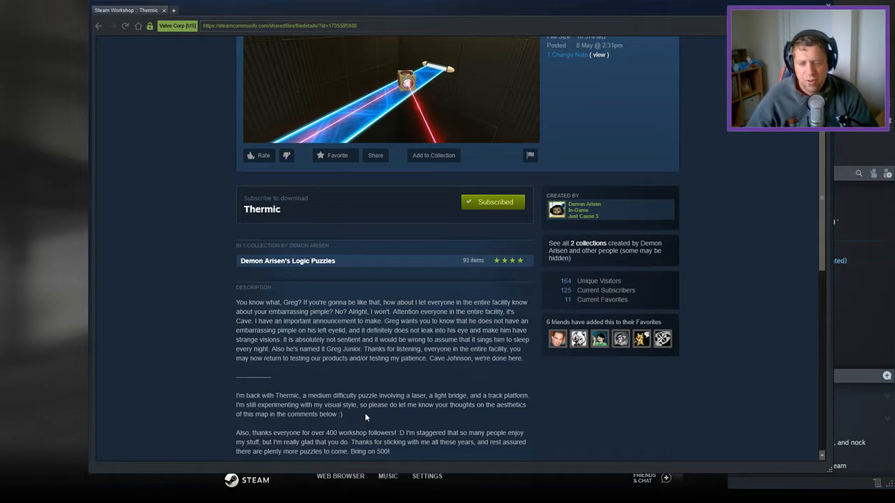
scroll(365, 417, down, 1)
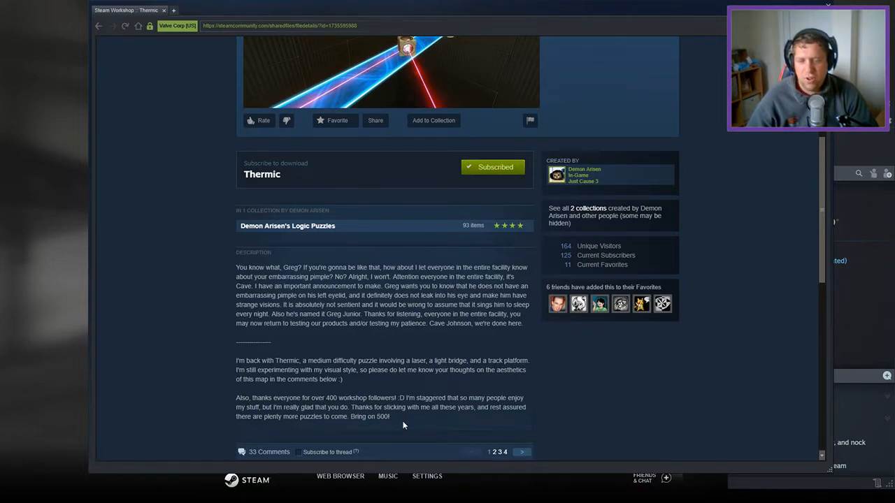
Close the Steam overlay and walk through the entrance door into the first room.
key(shift+Tab)
key(Escape)
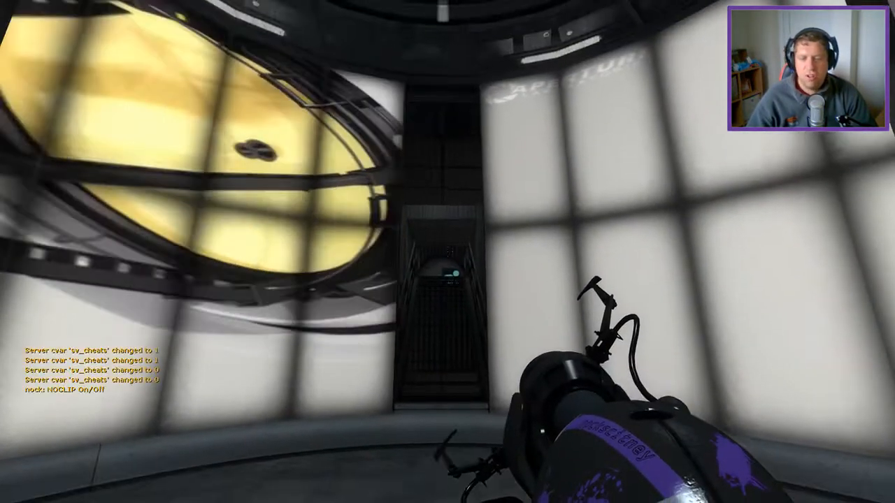
key(w)
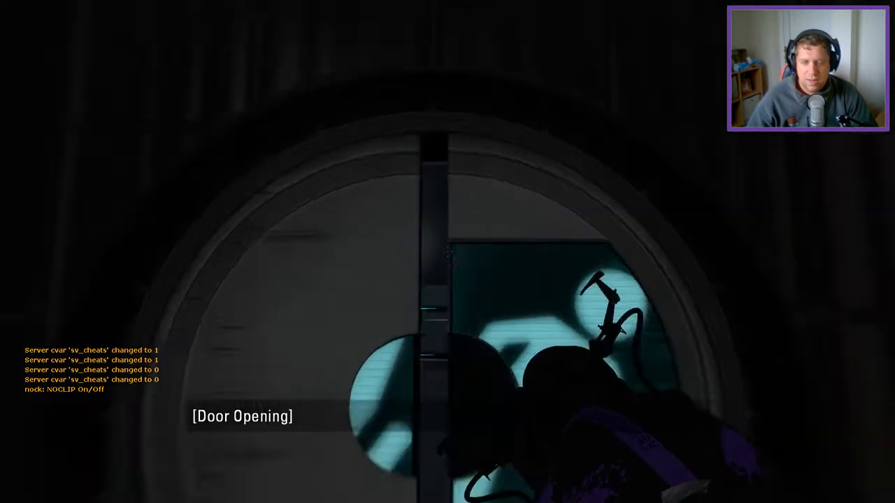
key(w)
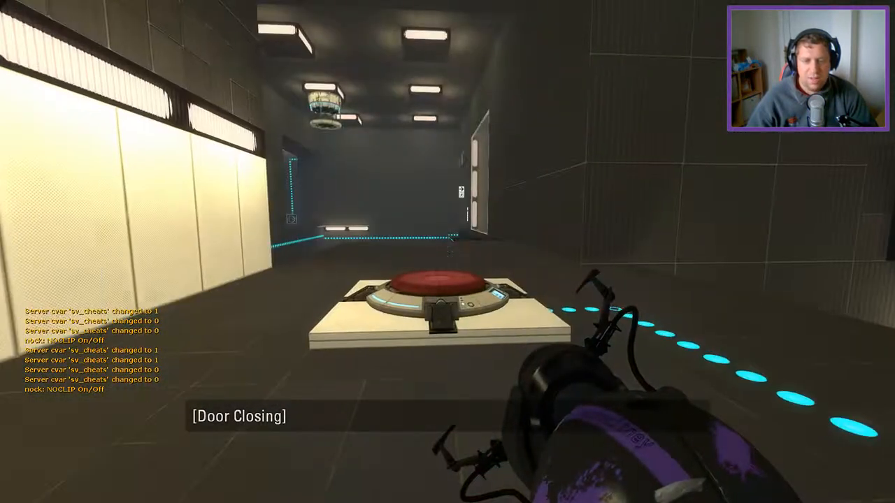
key(w)
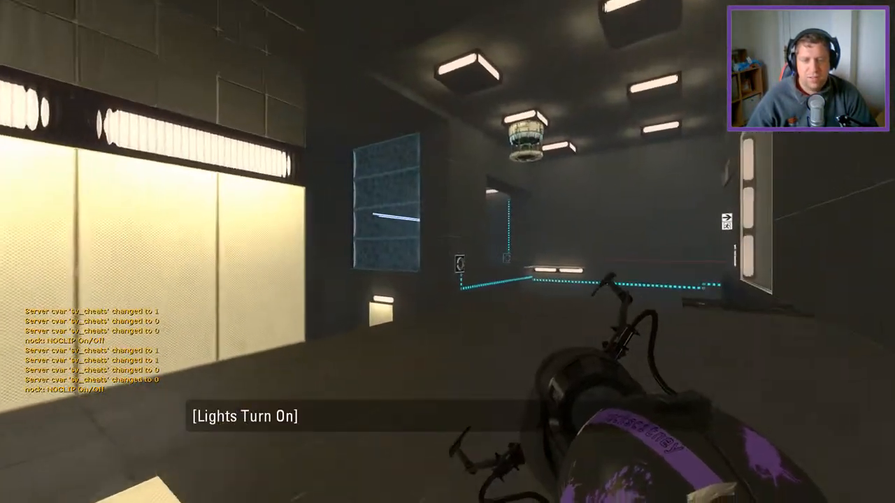
key(w)
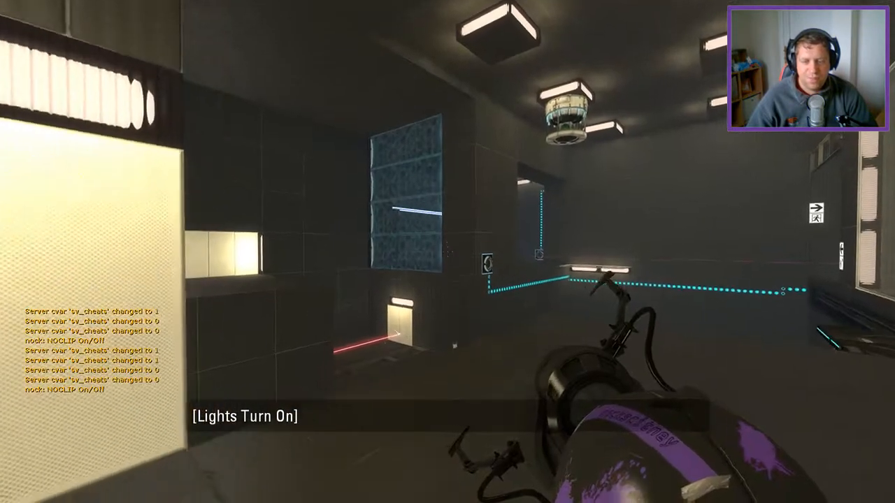
View the chamber's evaluation screen and Workshop page, then cancel back to gameplay without rating.
key(Escape)
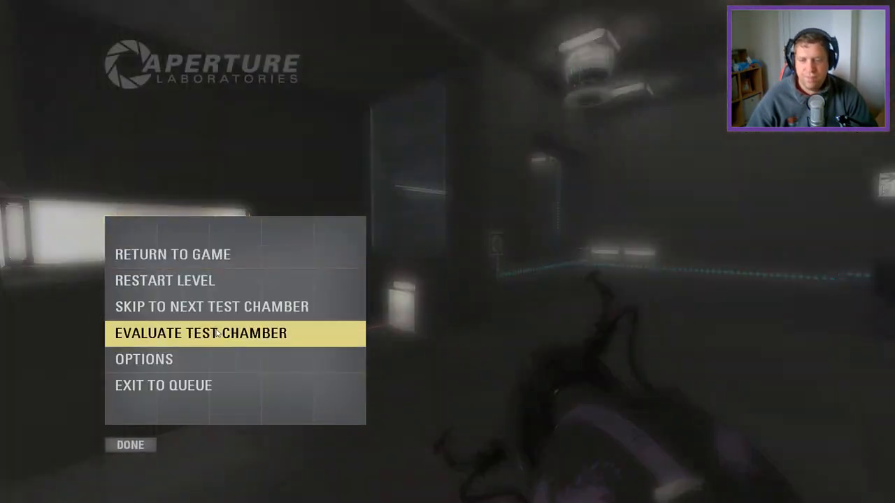
click(217, 334)
click(342, 445)
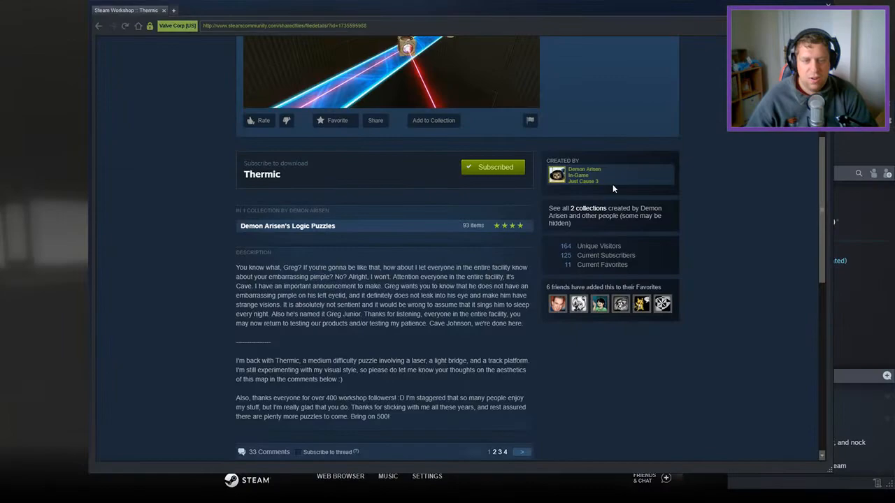
scroll(599, 375, down, 3)
scroll(580, 315, down, 1)
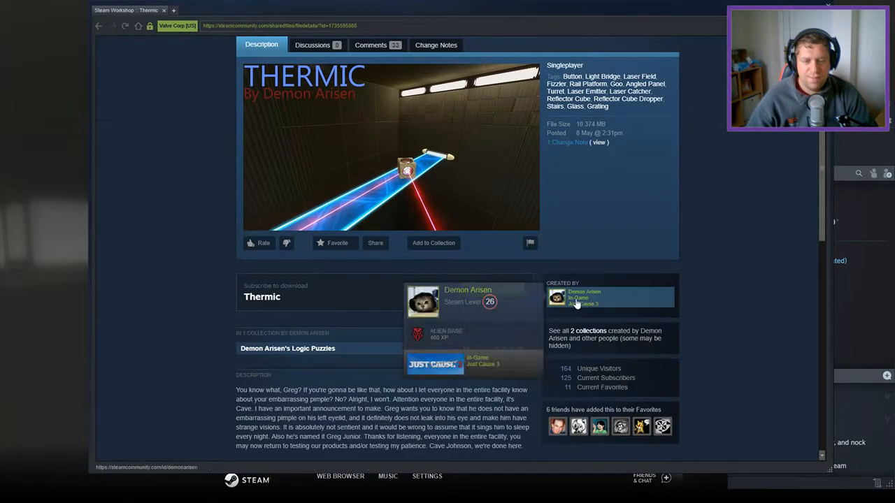
click(606, 297)
scroll(579, 395, down, 3)
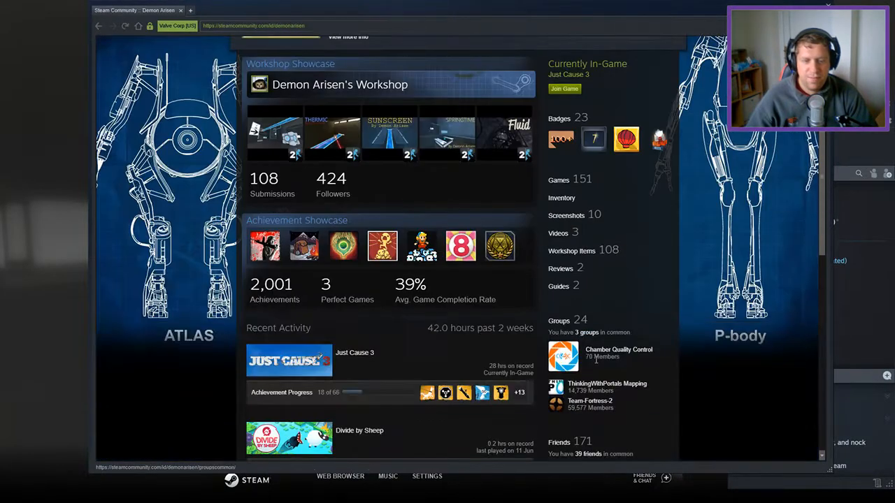
key(shift+Tab)
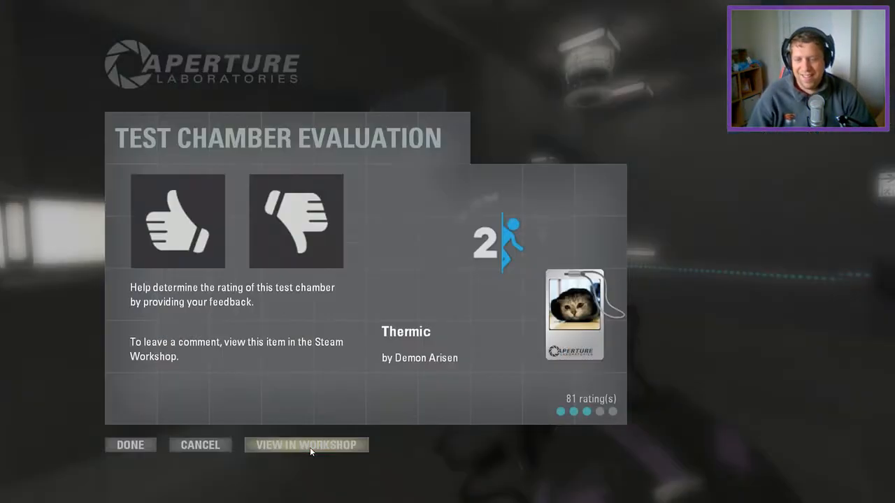
key(Escape)
key(Escape)
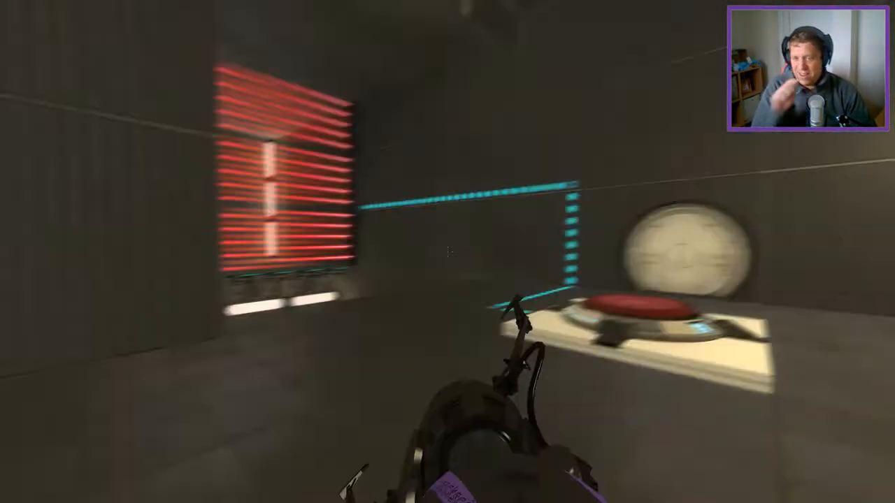
Step on the floor button, place both portals on the white wall and pass into the dark room.
key(w)
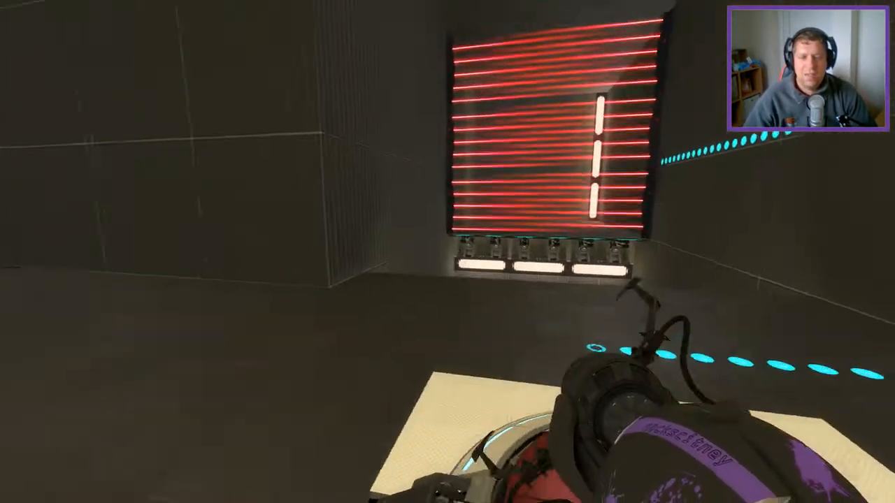
key(w)
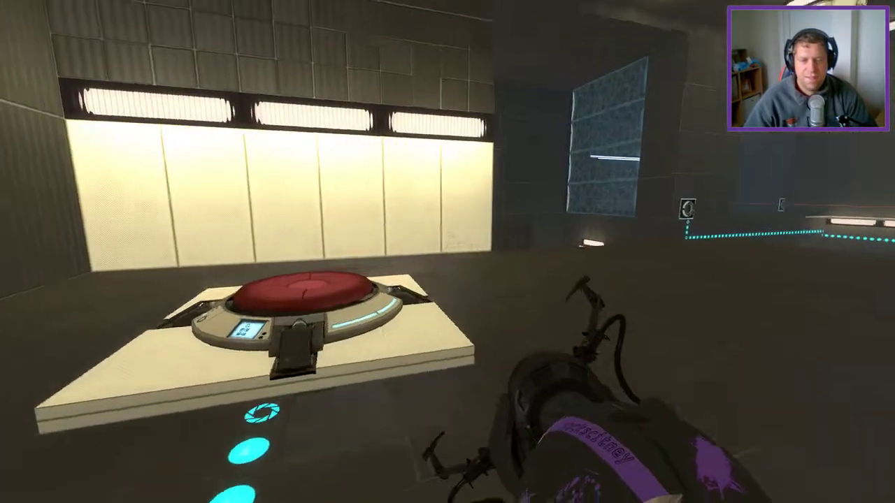
click(447, 252)
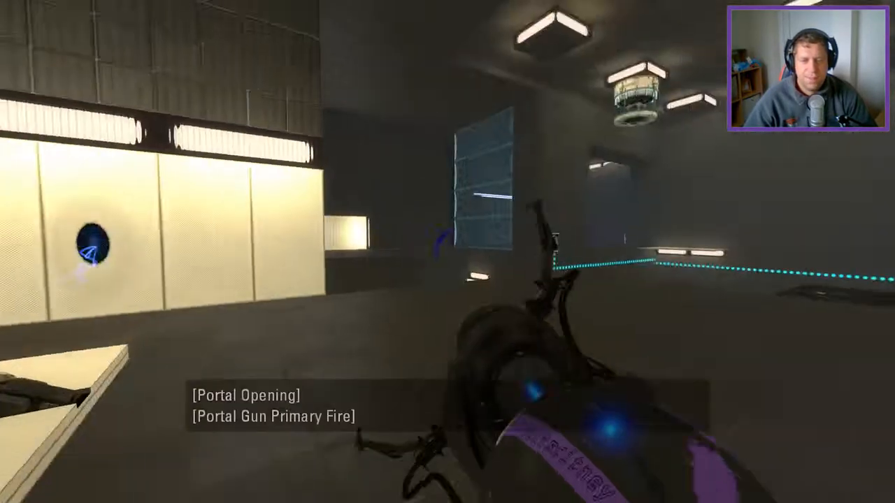
right_click(447, 252)
key(w)
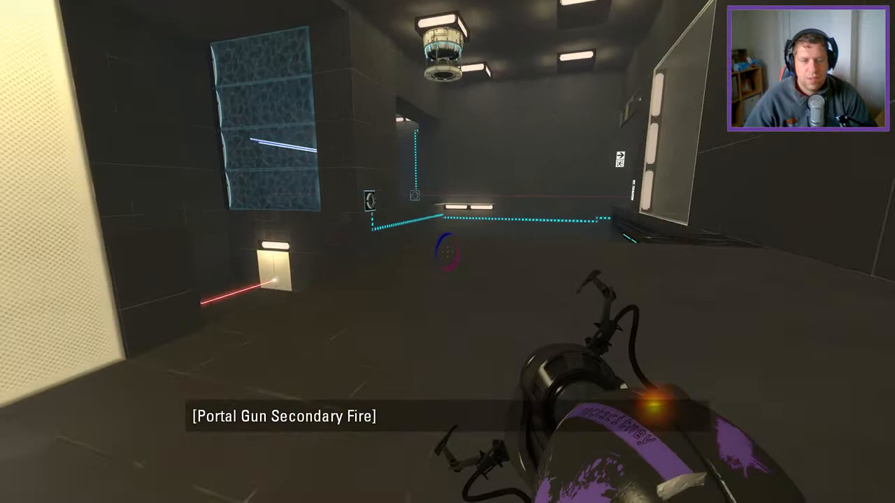
key(w)
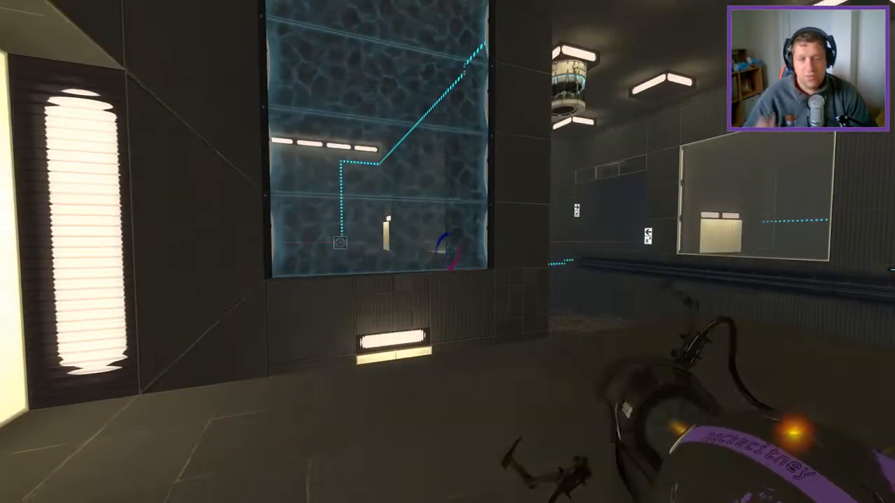
key(d)
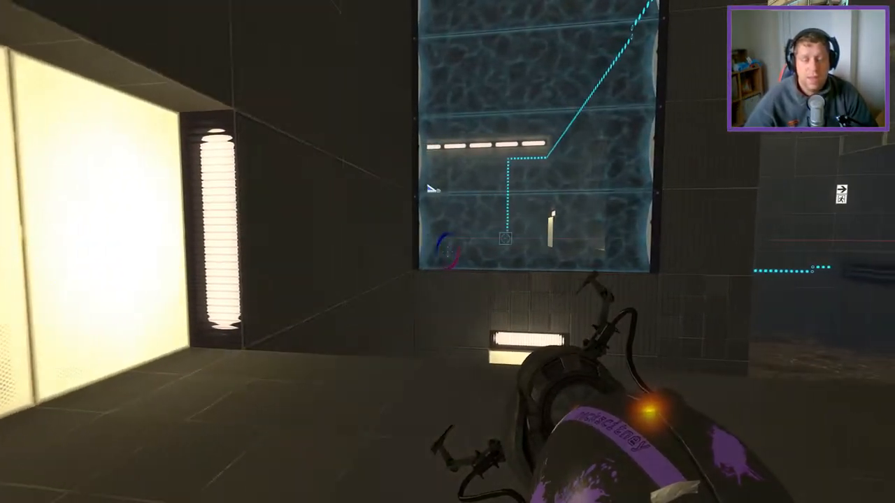
Redirect the laser through portals on the lit panel, press the pedestal button and enter the next room.
key(w)
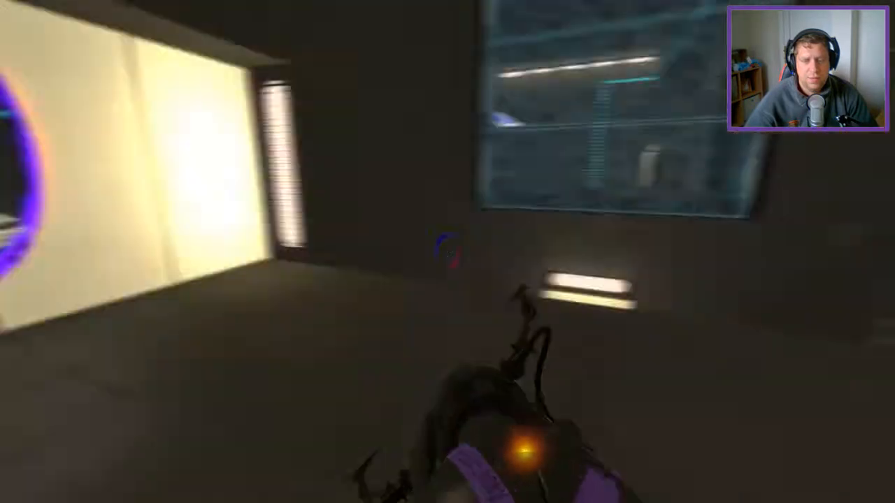
key(w)
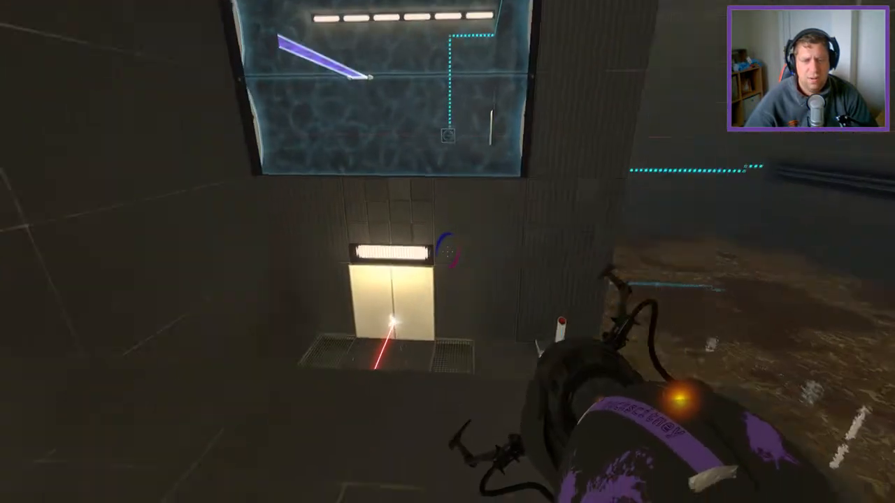
click(447, 252)
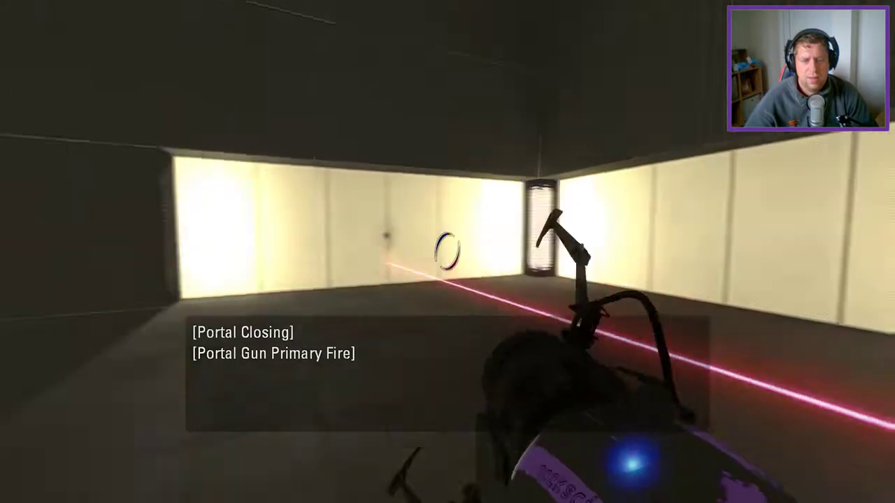
right_click(447, 251)
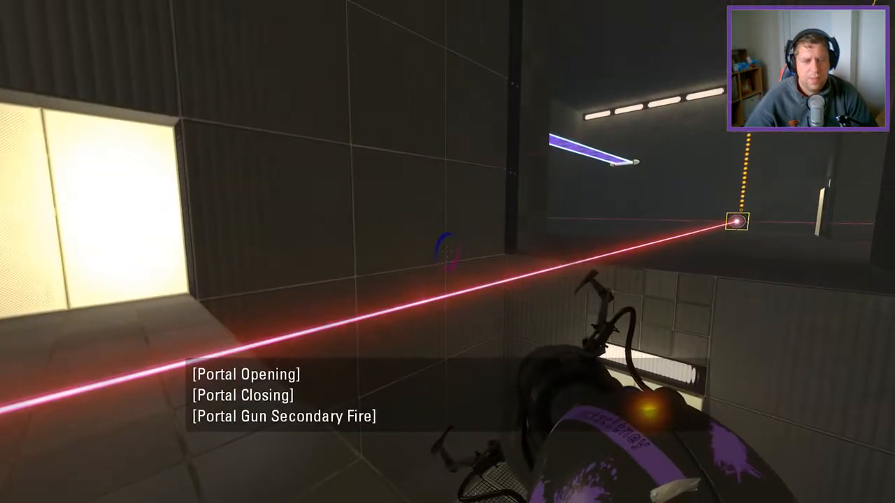
key(w)
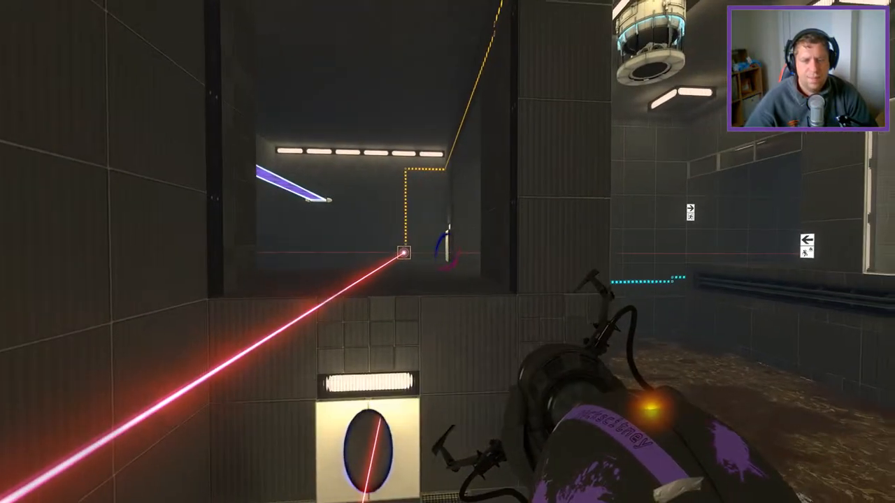
key(w)
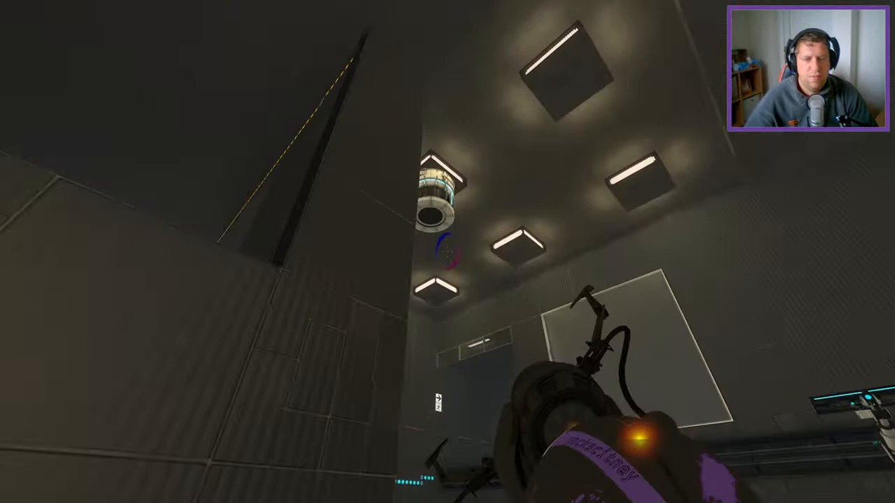
key(e)
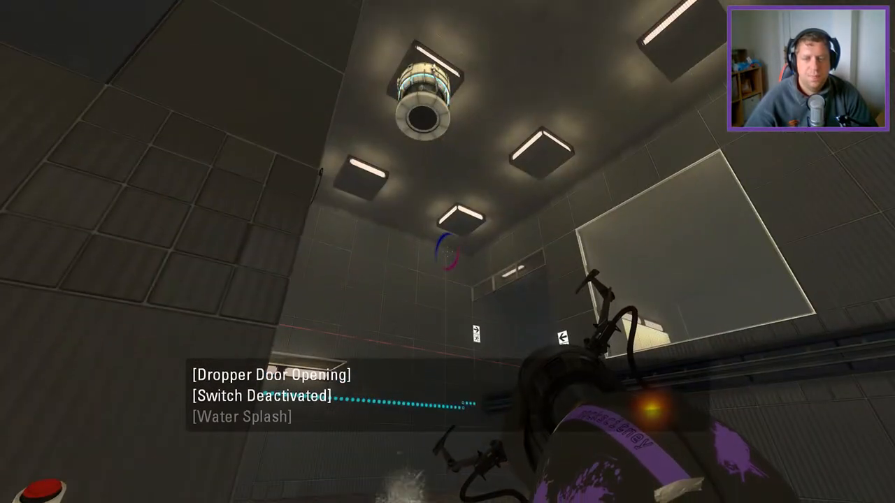
key(w)
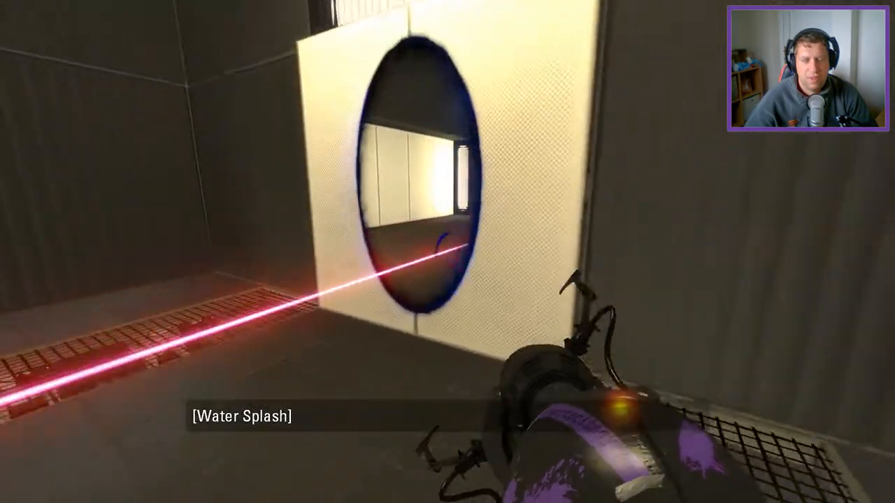
key(w)
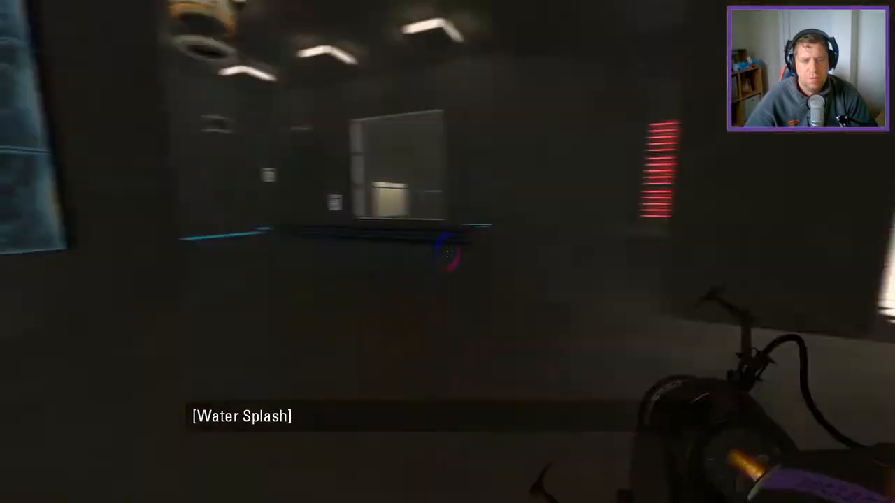
Reach the funnel room, portal the ceiling for the purple beam and walk onto the light bridge.
key(w)
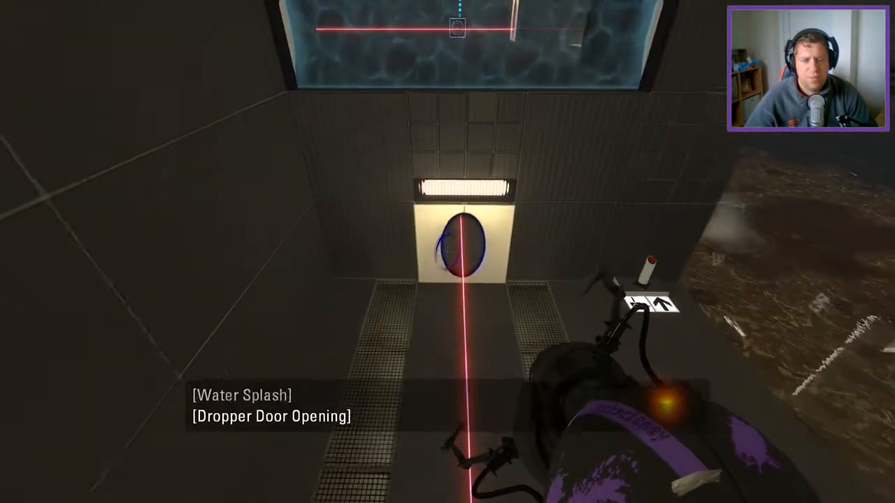
key(w)
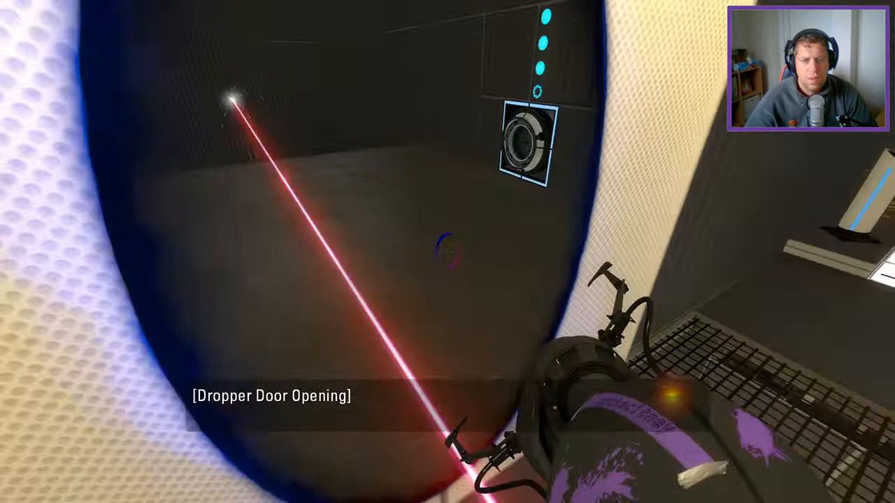
key(w)
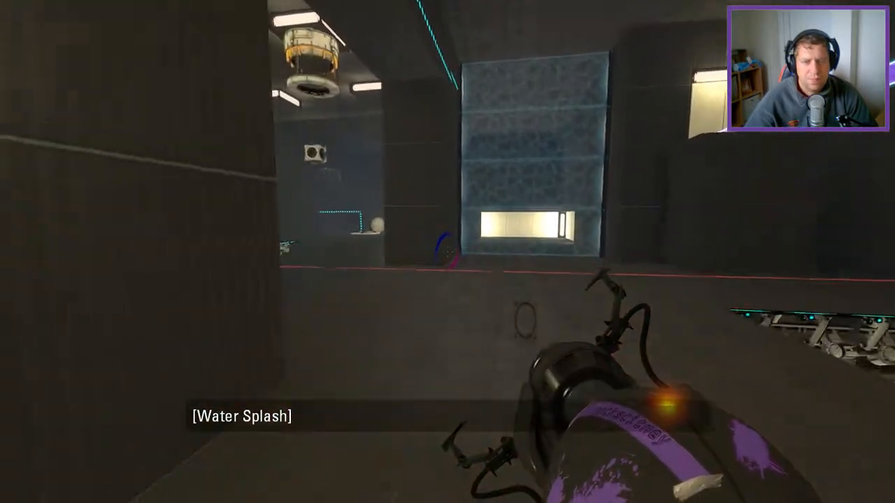
key(w)
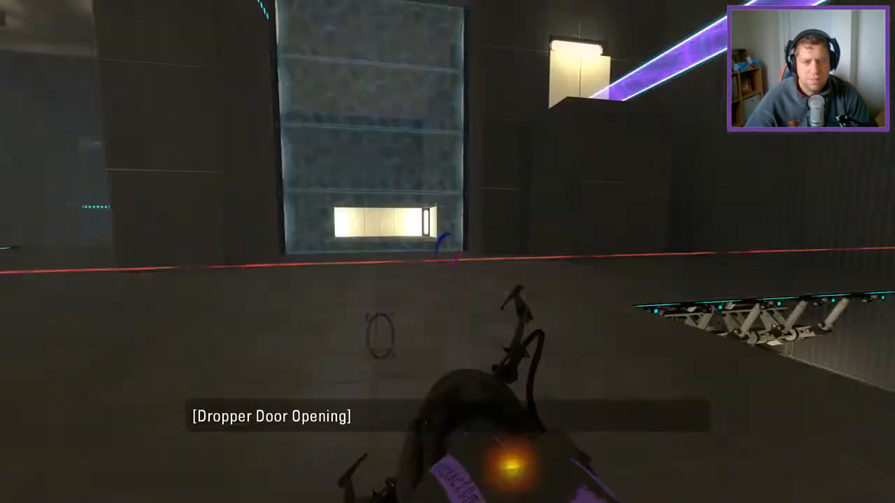
key(w)
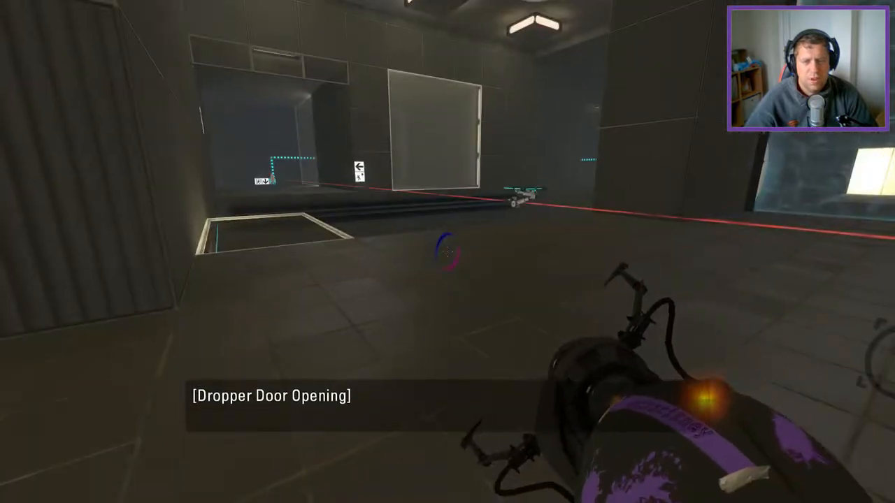
key(w)
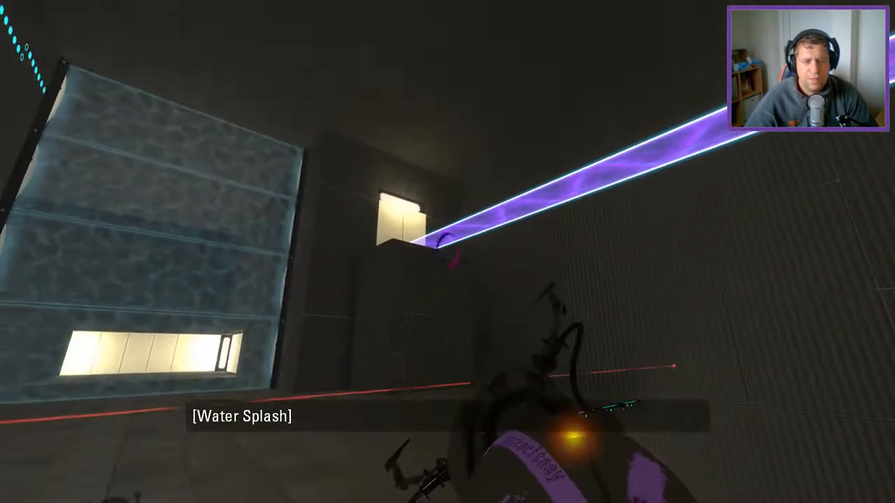
right_click(447, 248)
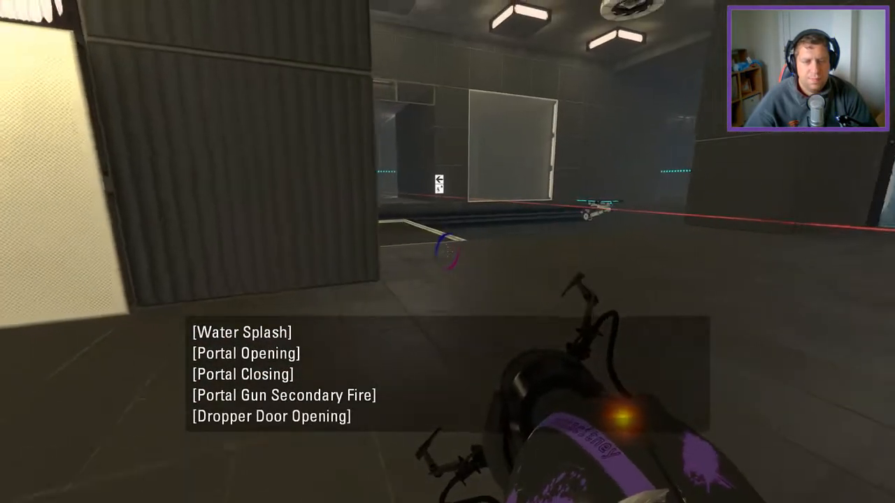
key(w)
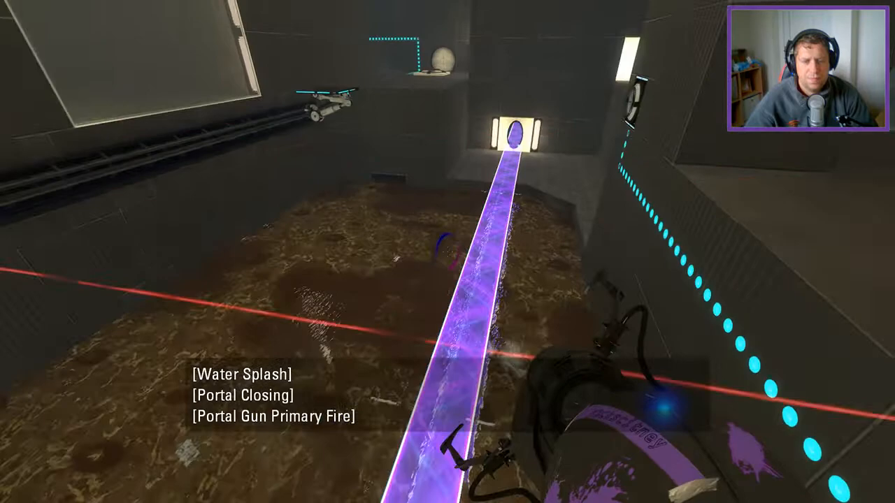
key(w)
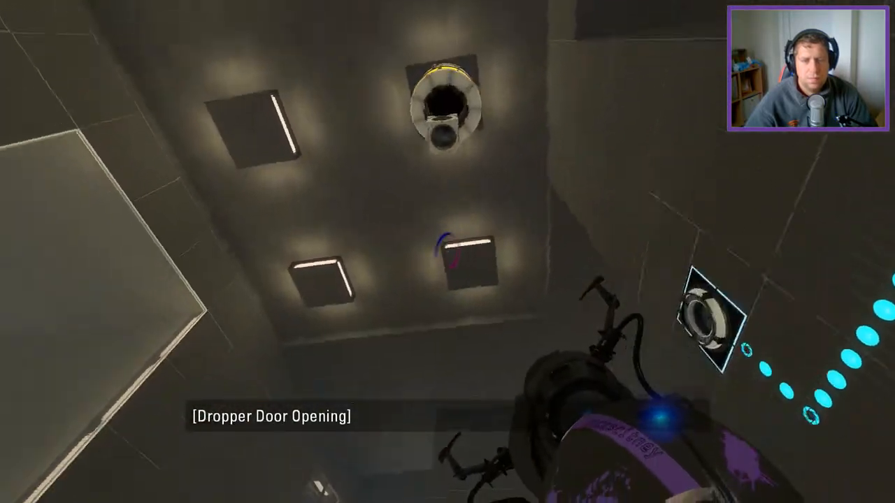
Grab the cube from the dropper and carry it across the bridge back through the blue portal.
key(e)
key(w)
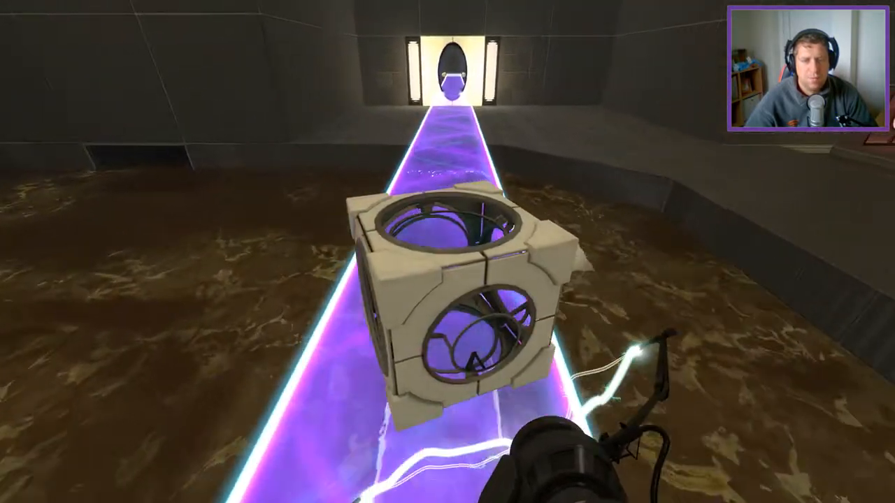
key(w)
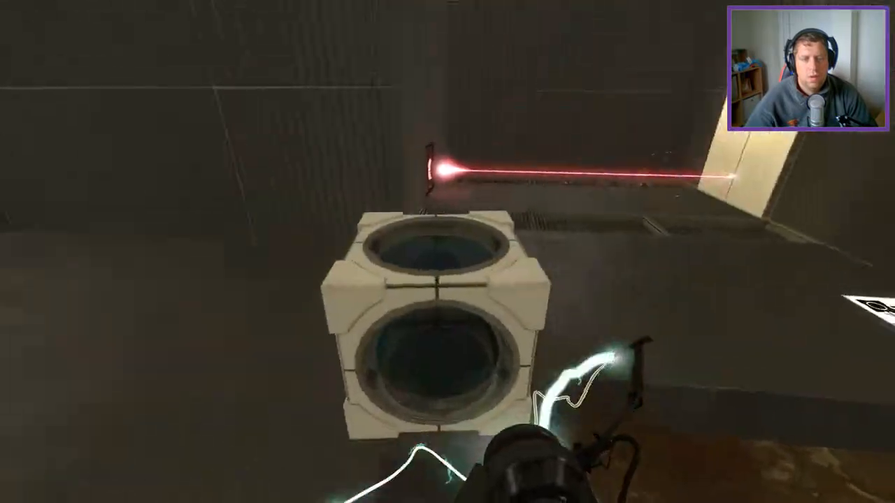
key(w)
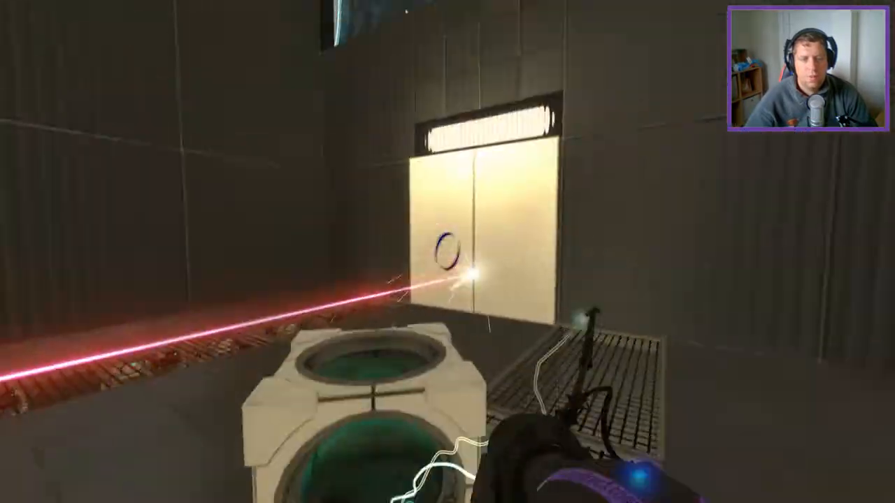
key(w)
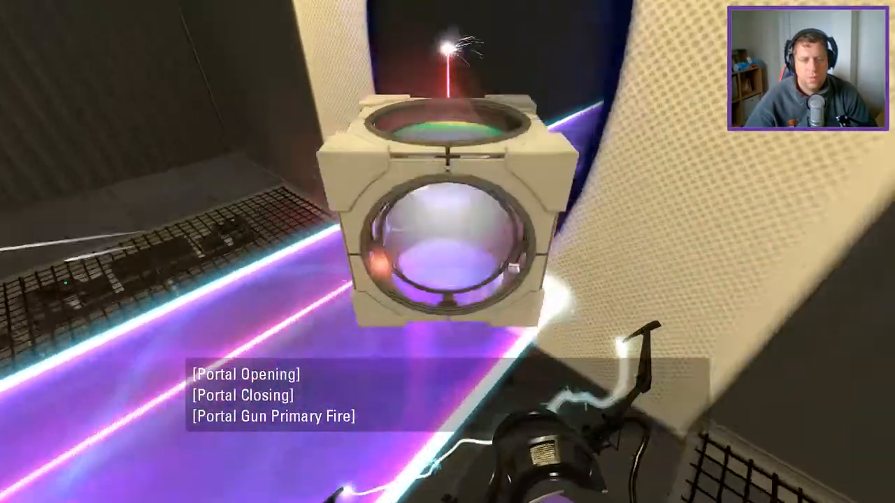
key(w)
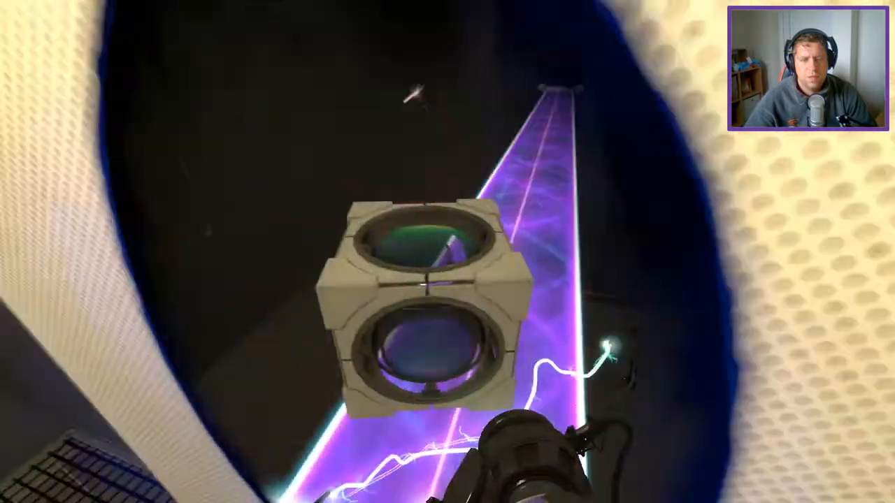
key(w)
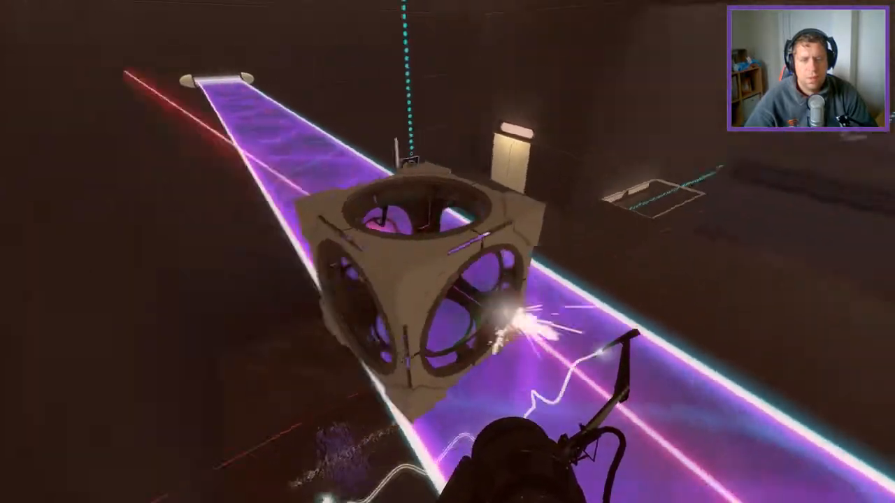
key(w)
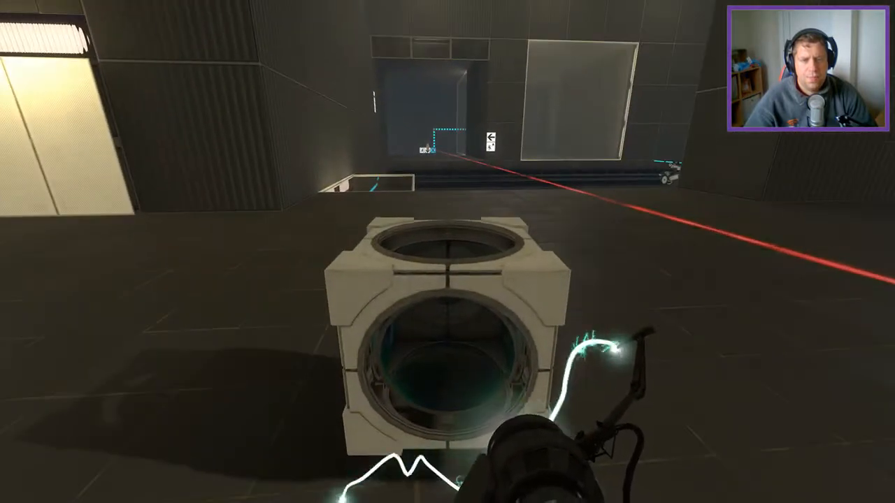
Place the reflection cube on the floor so it redirects the laser into the laser node.
key(e)
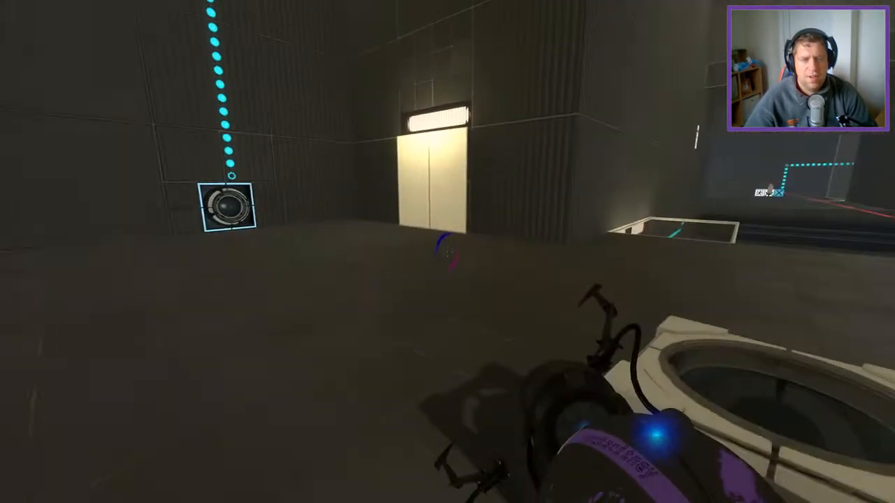
right_click(447, 252)
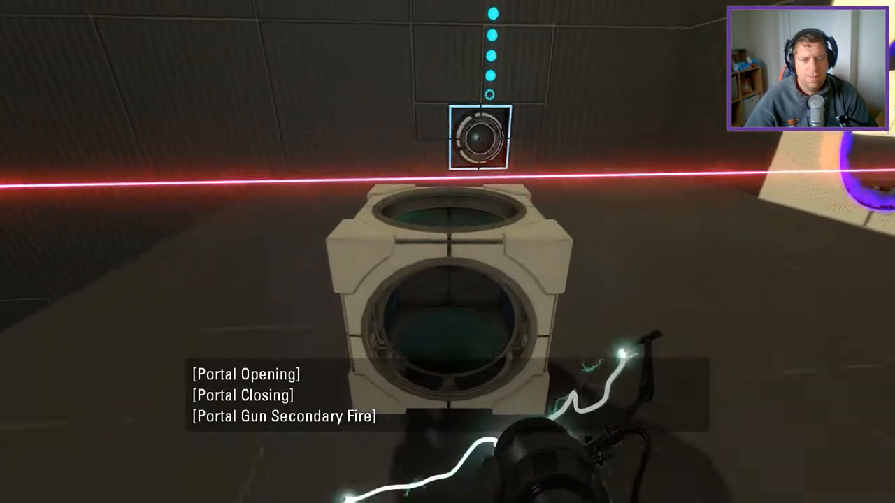
key(w)
key(w)
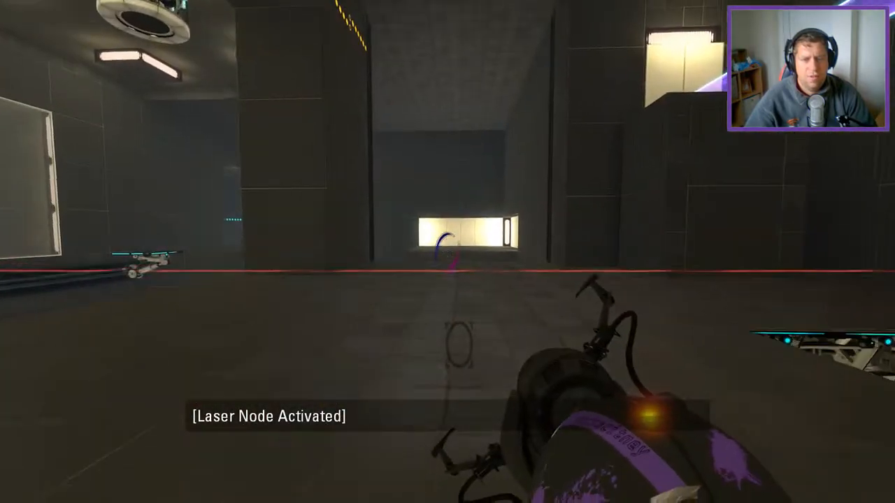
key(w)
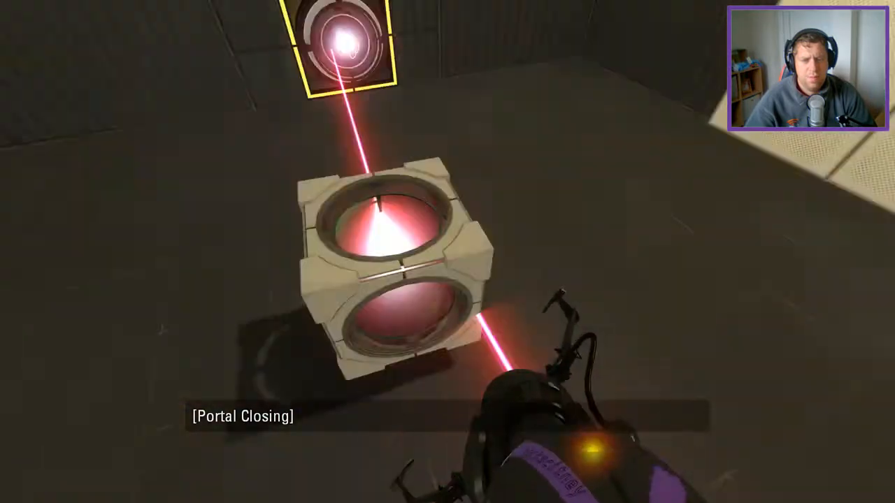
key(w)
key(w)
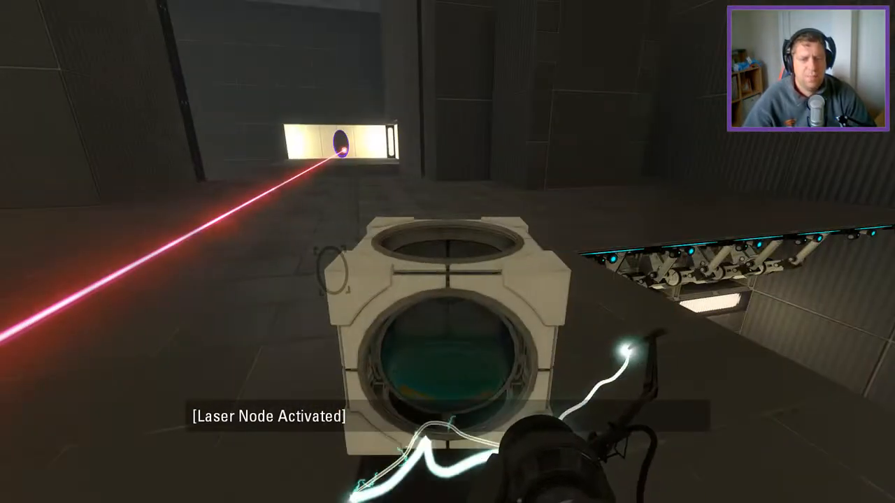
key(e)
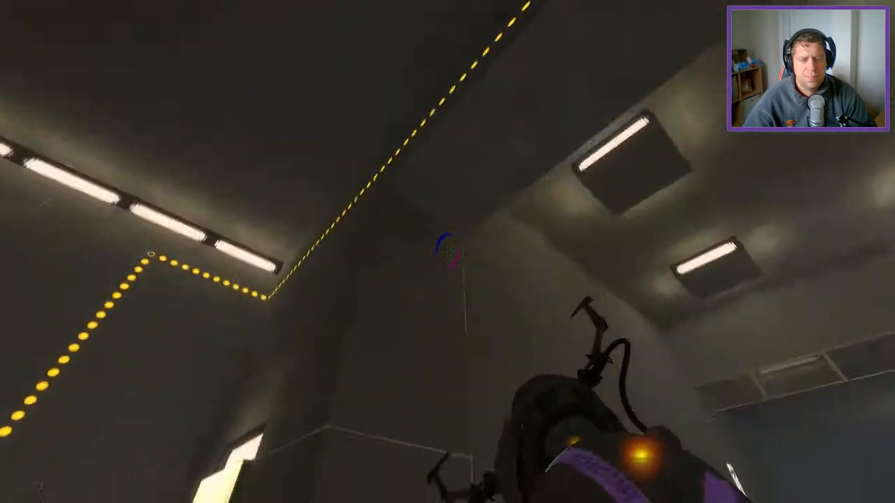
Portal the lit panels, retrieve the cube and release it into the purple beam at the ledge.
key(w)
key(w)
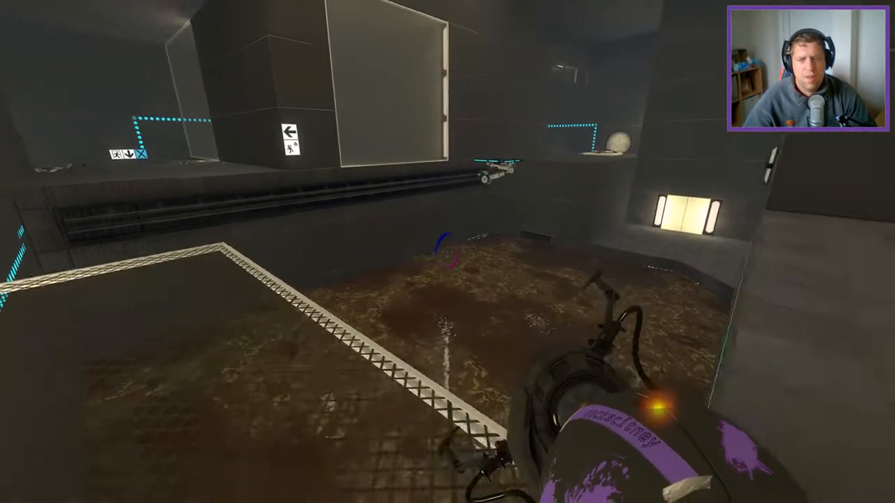
key(w)
key(w)
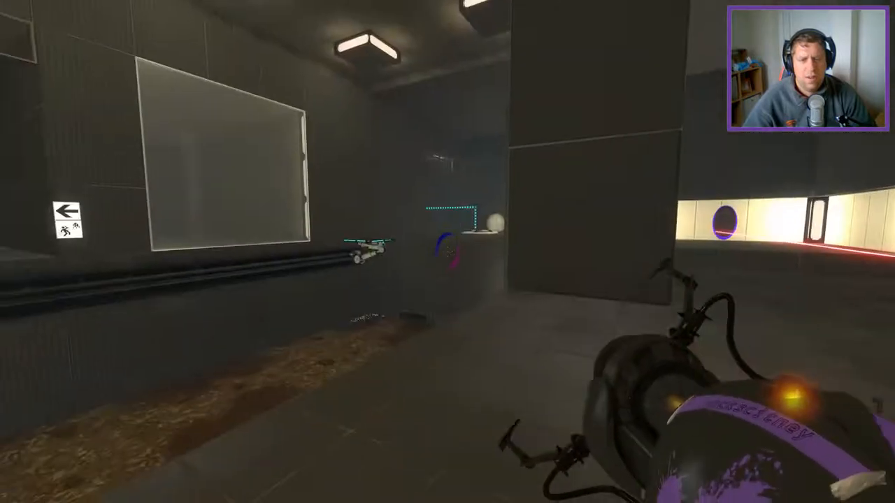
key(w)
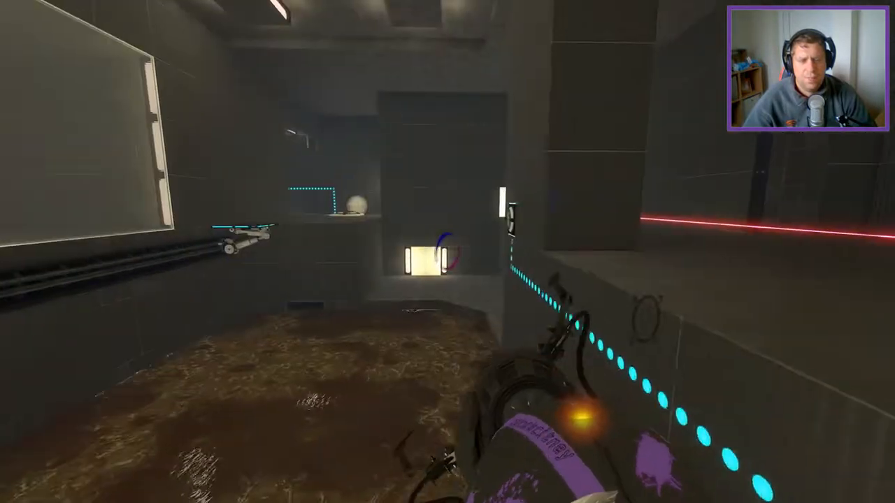
key(w)
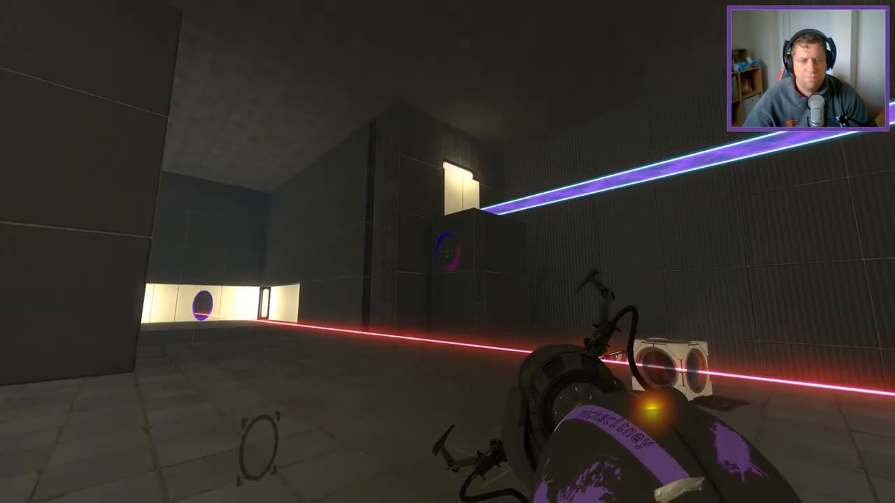
click(447, 252)
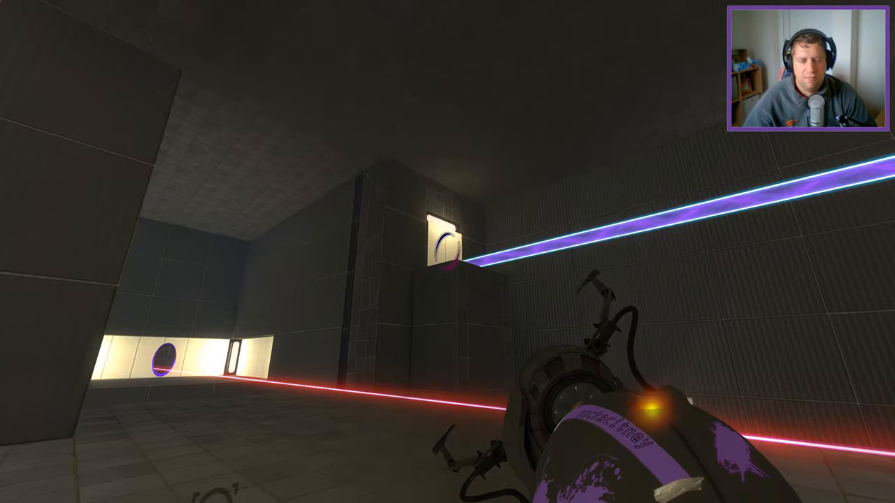
click(448, 252)
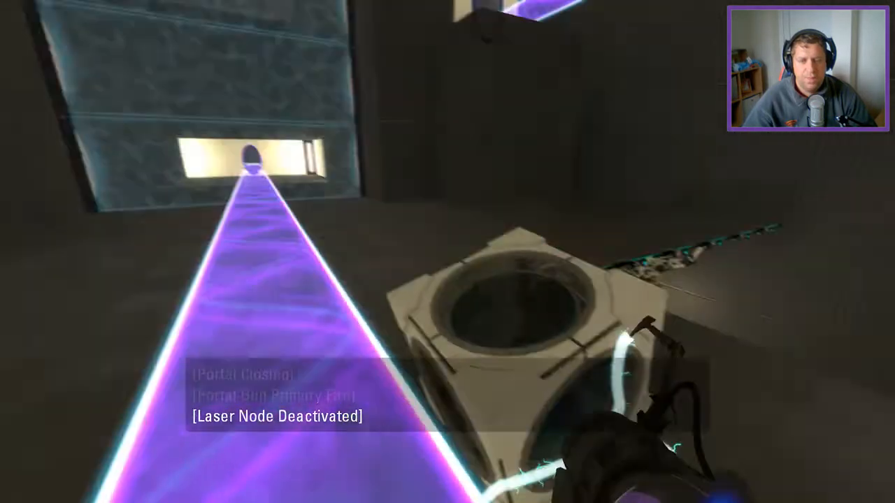
key(w)
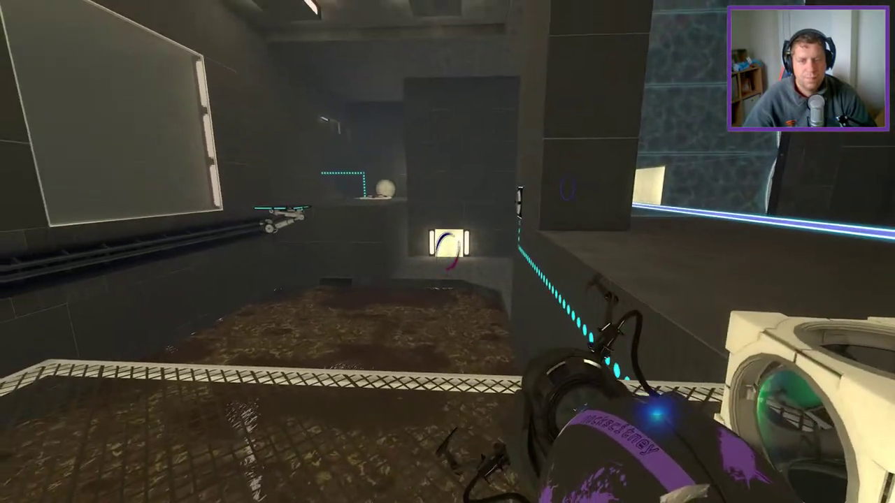
right_click(448, 251)
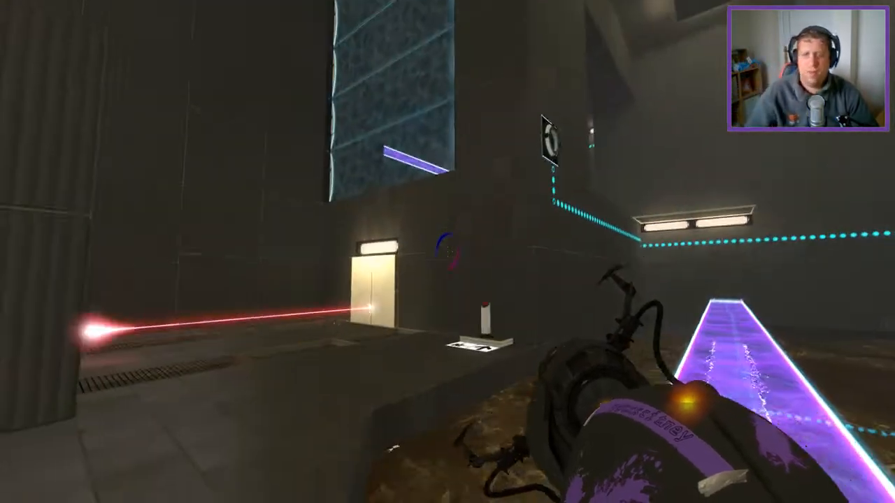
Take the cube from the beam and carry it through a lit-panel portal into the bright room.
key(e)
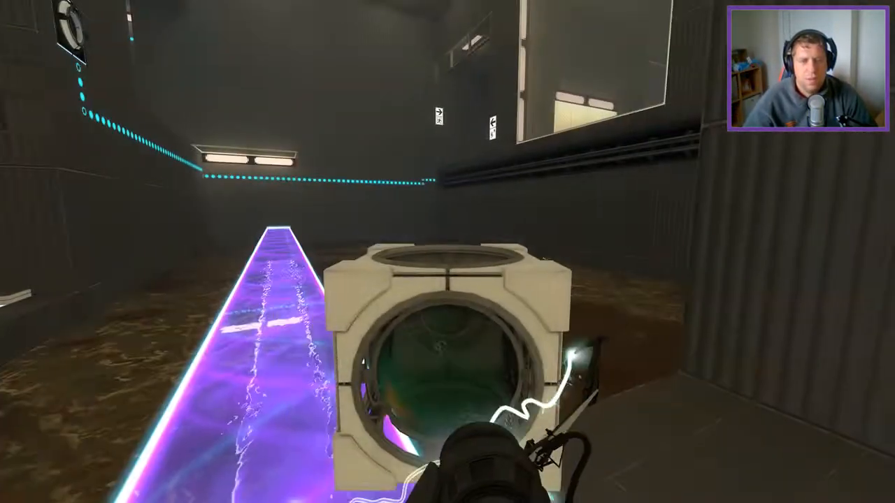
key(e)
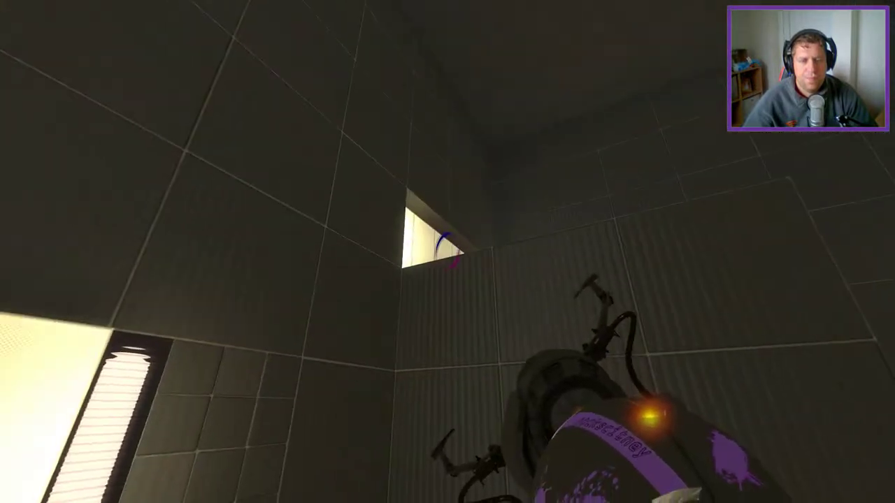
right_click(447, 252)
key(e)
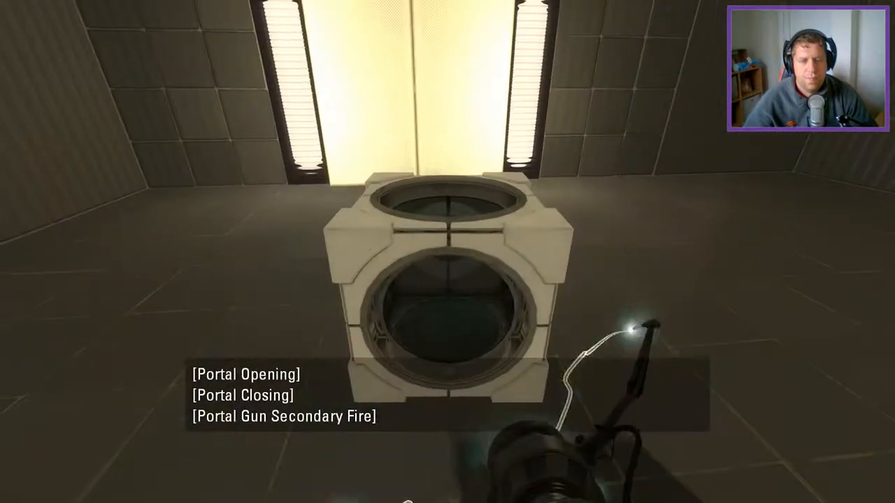
click(447, 252)
key(w)
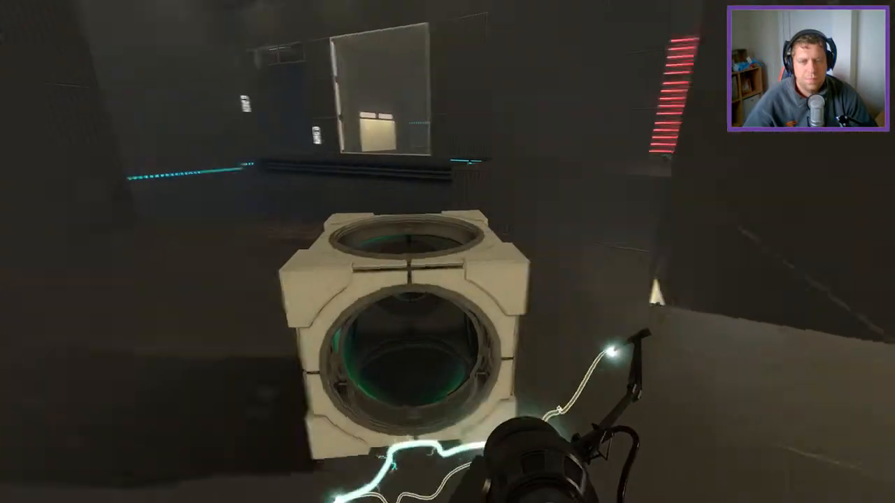
key(e)
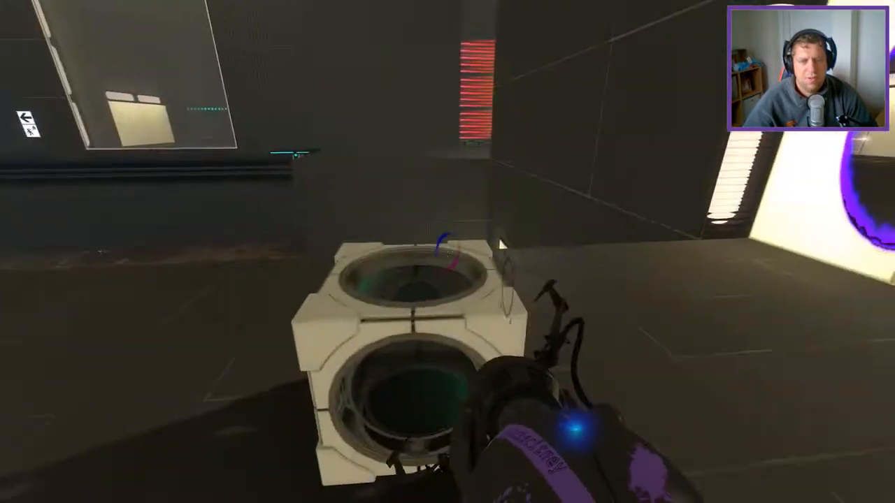
key(e)
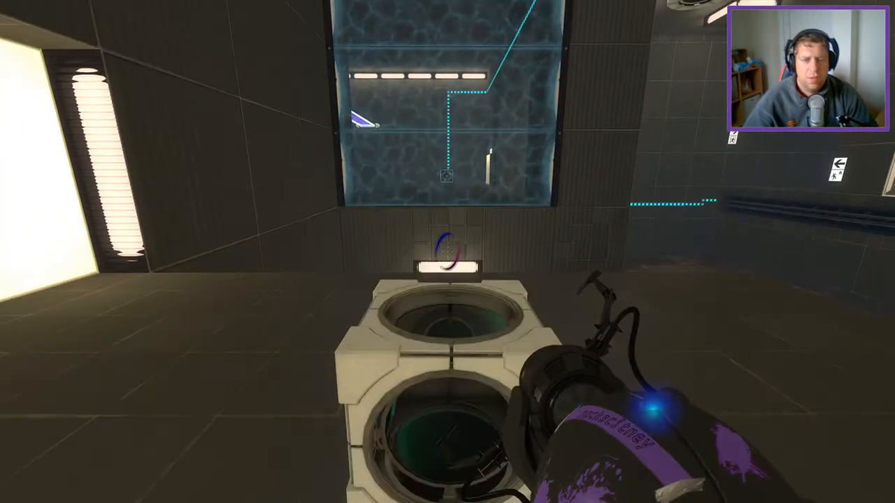
Set the cube to bounce the laser into its receiver and open portals on the lit walls.
key(e)
click(448, 252)
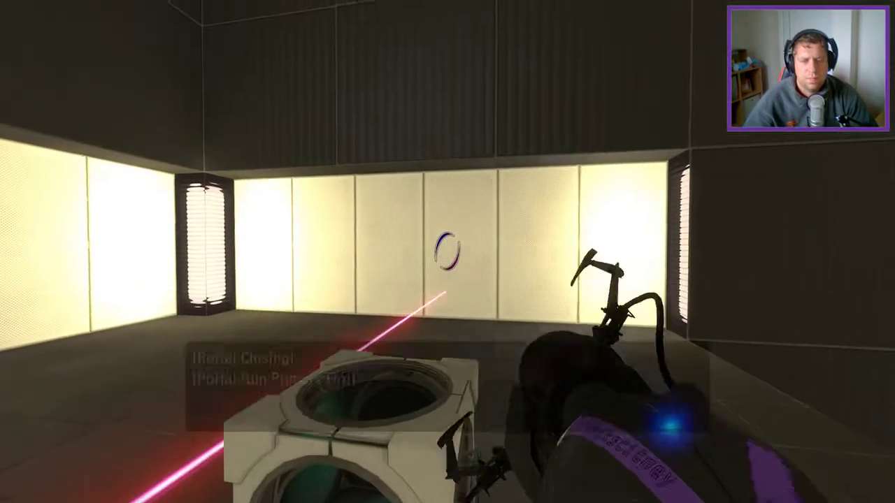
right_click(447, 251)
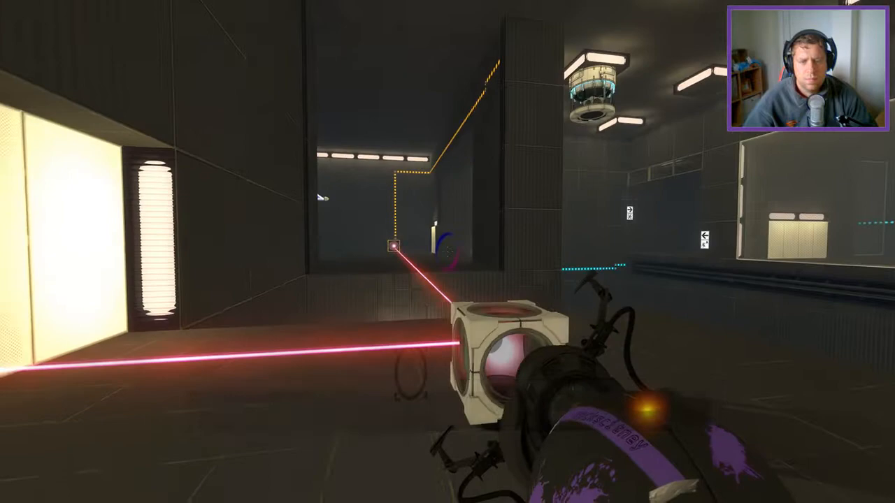
key(s)
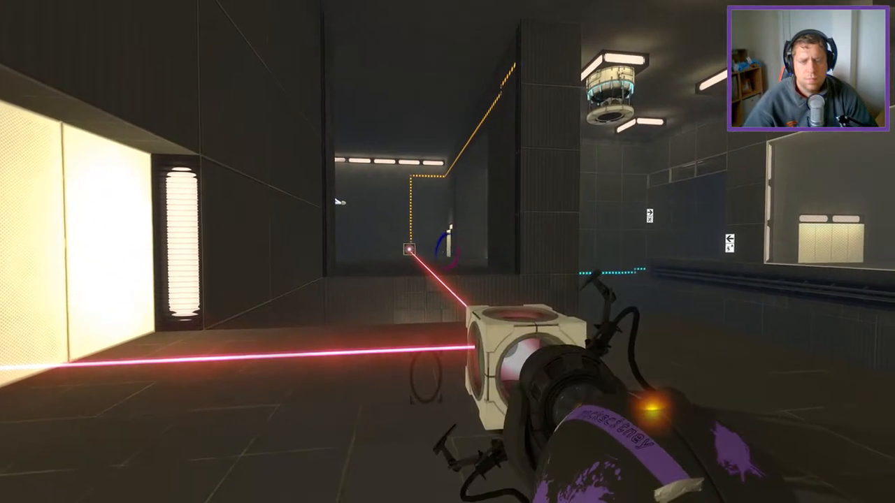
click(447, 251)
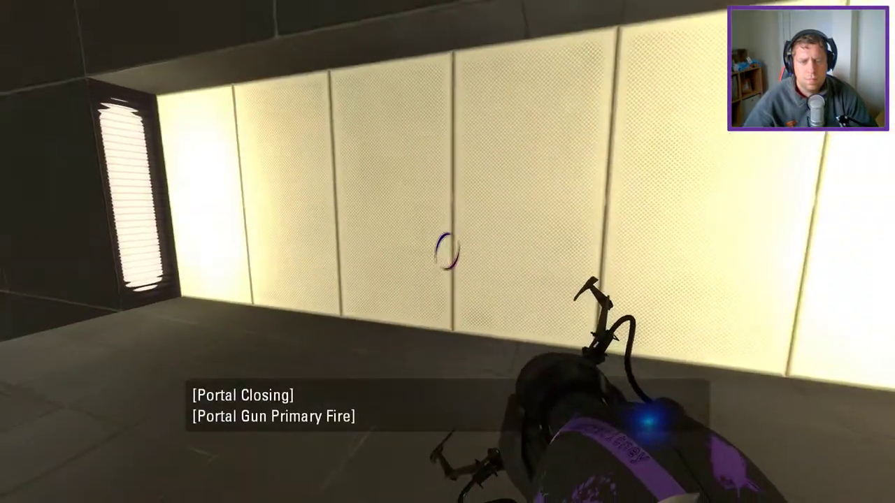
right_click(447, 252)
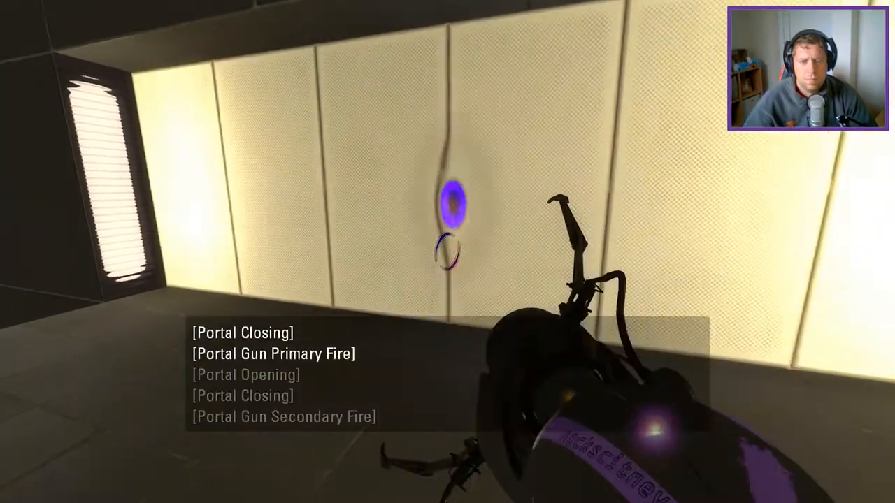
Walk into the purple-beam room and portal the lit panel so the bridge extends across the floor.
key(w)
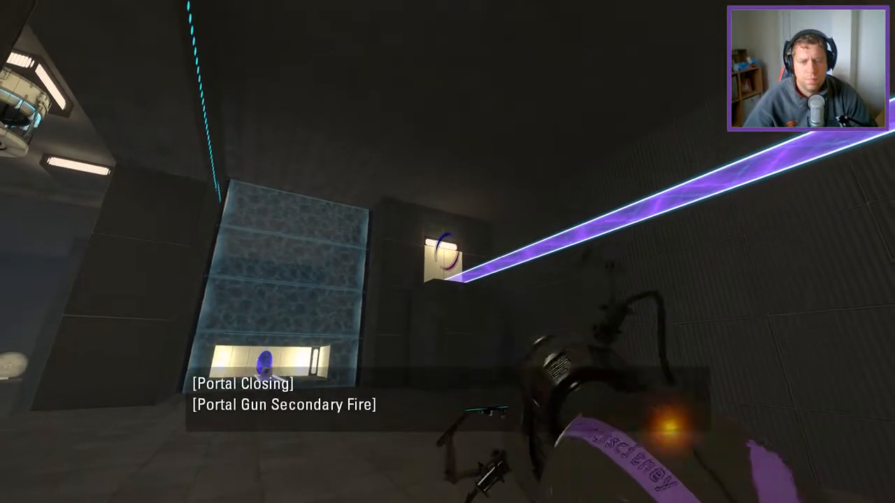
key(w)
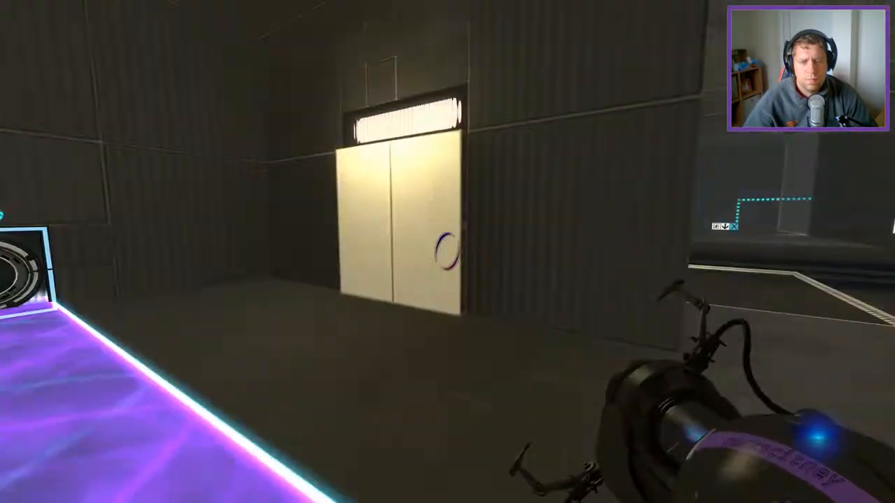
key(w)
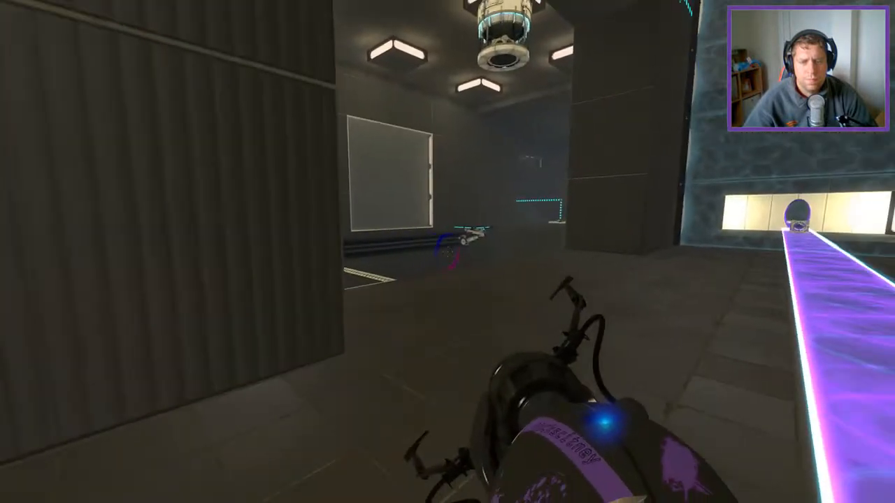
key(w)
click(447, 252)
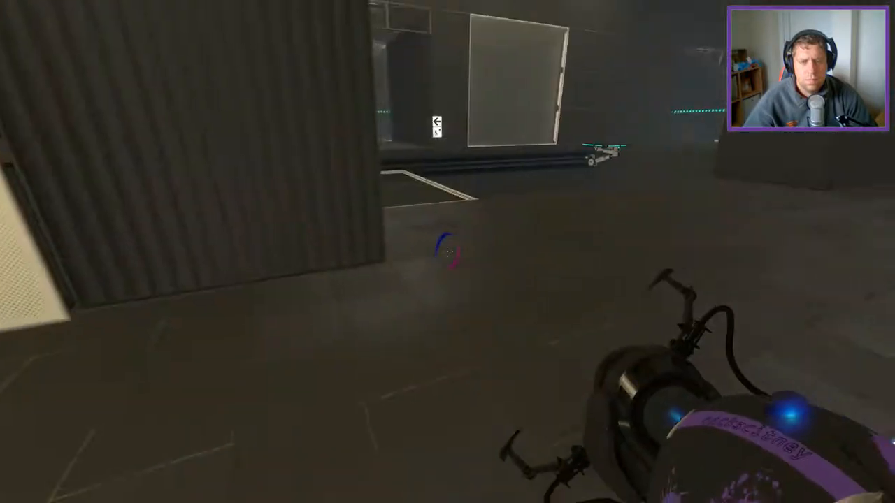
key(w)
key(w)
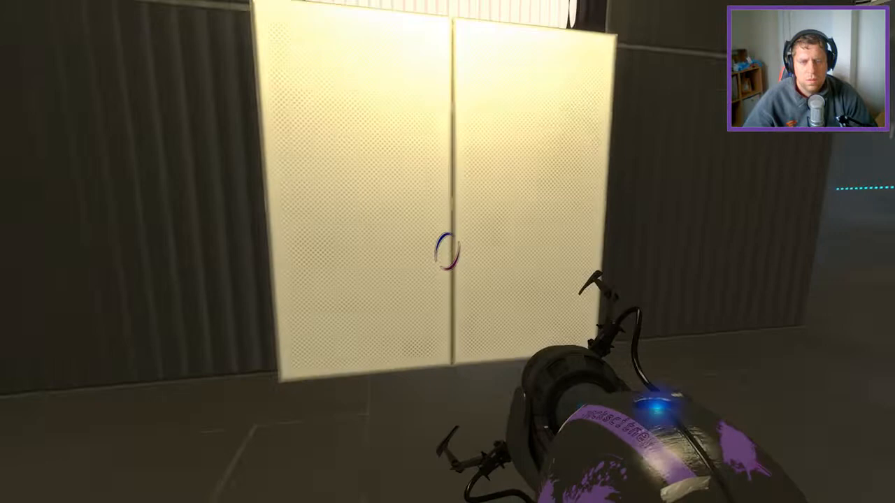
Portal the white panel, step onto the purple beam and follow it through the portal.
right_click(447, 252)
key(w)
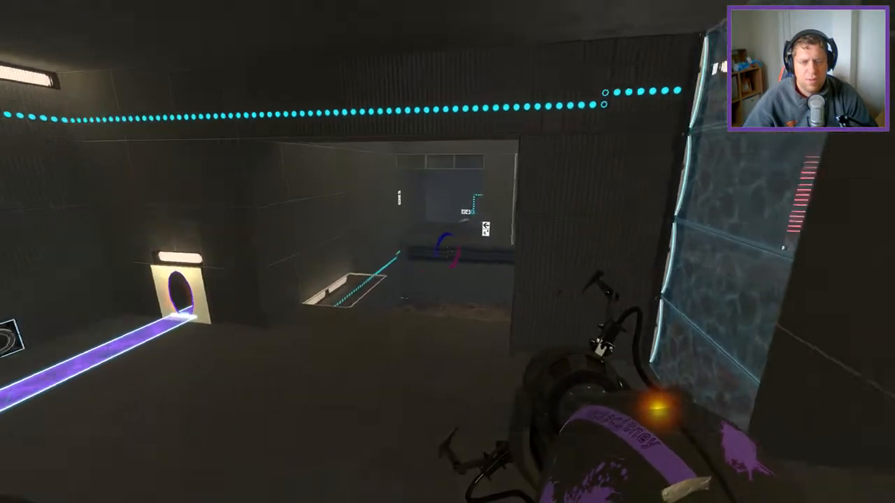
key(w)
key(w)
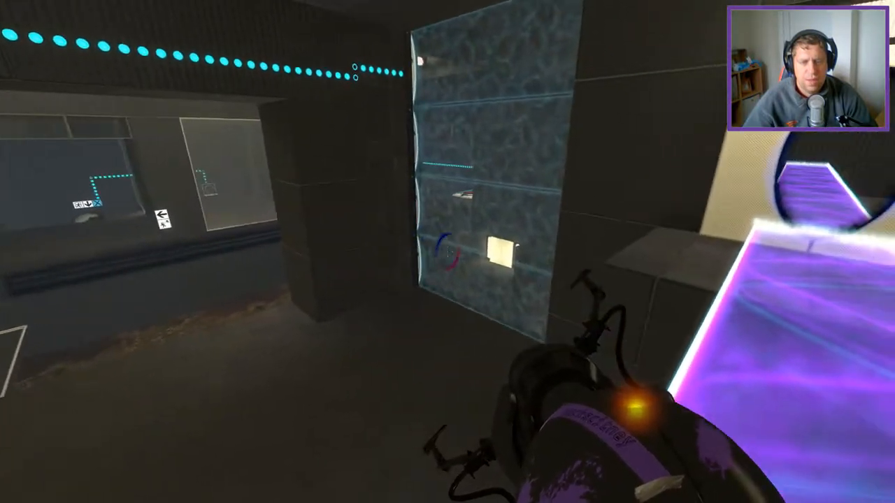
key(w)
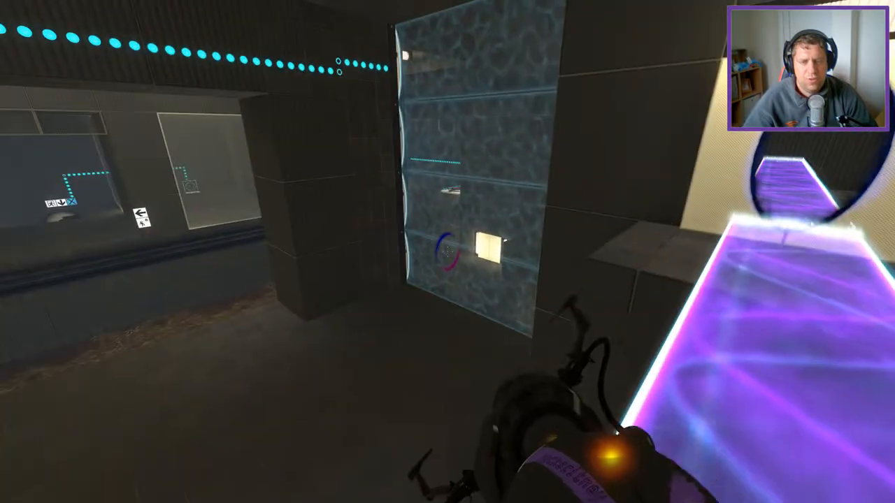
key(w)
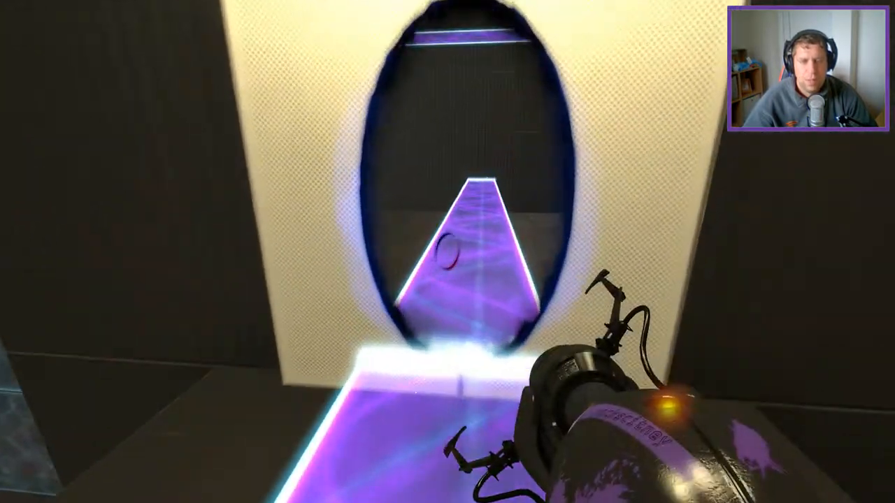
key(w)
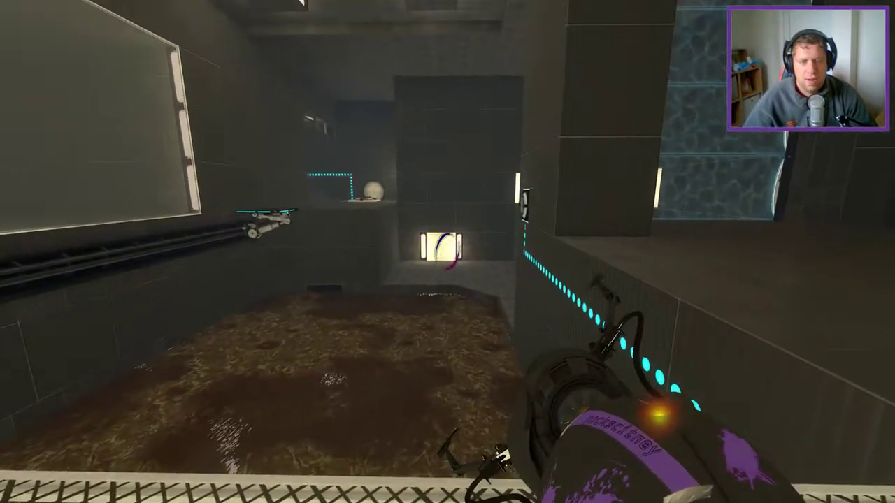
Redirect the beam into a new portal and cross it to the floor with the laser, button and door.
right_click(448, 252)
key(w)
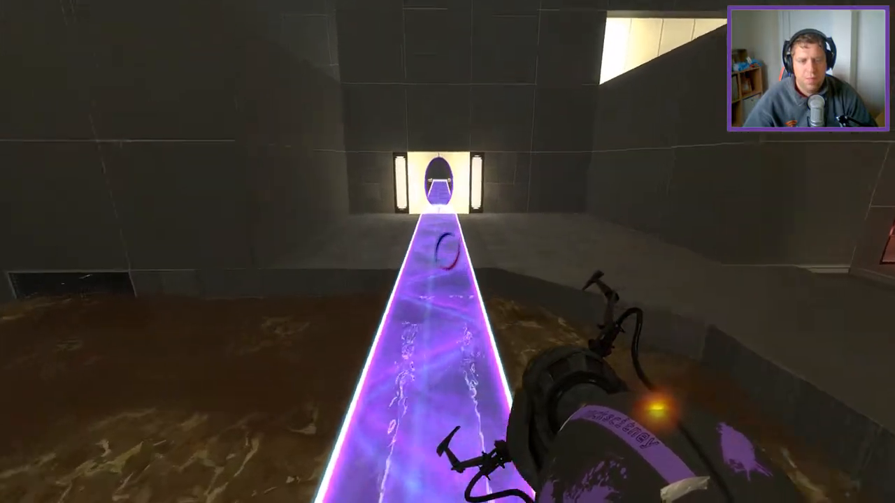
key(w)
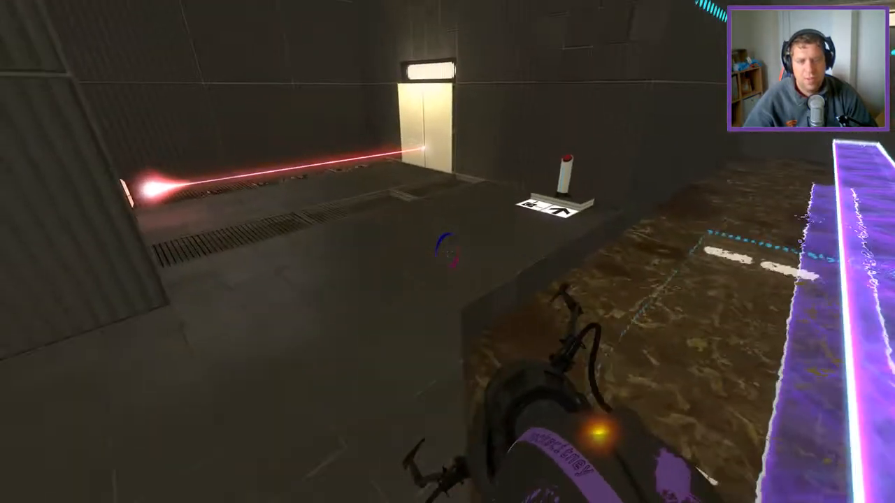
key(w)
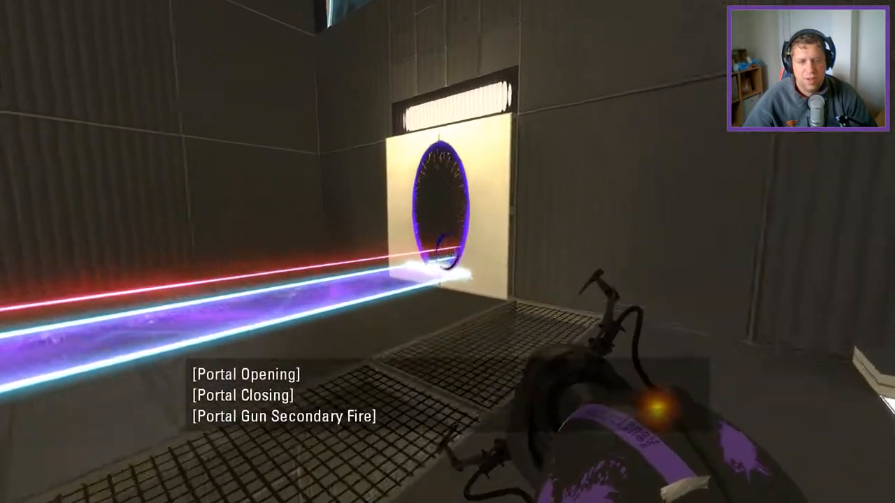
key(w)
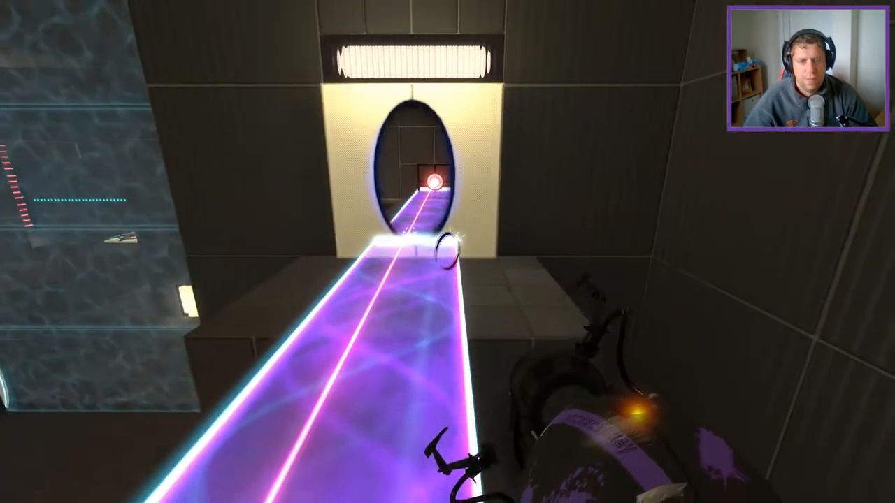
key(w)
Pick up the reflection cube and carry it through a new portal pair toward the laser catcher room.
key(w)
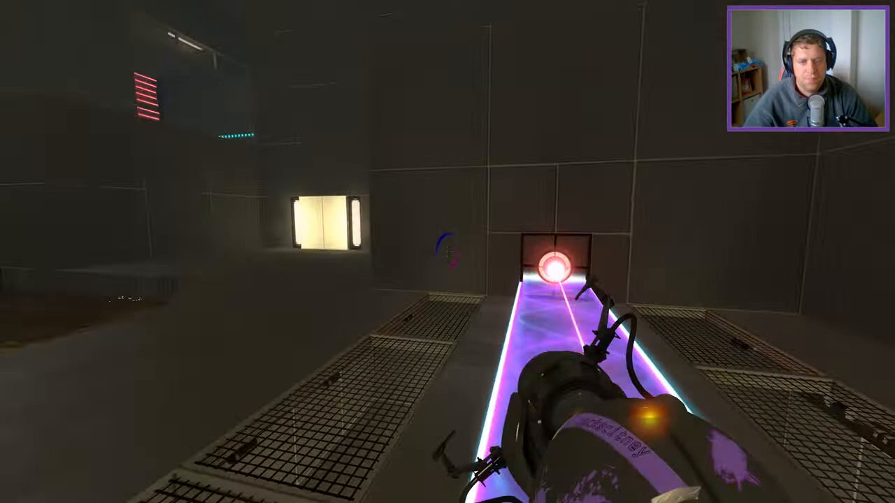
click(448, 252)
key(w)
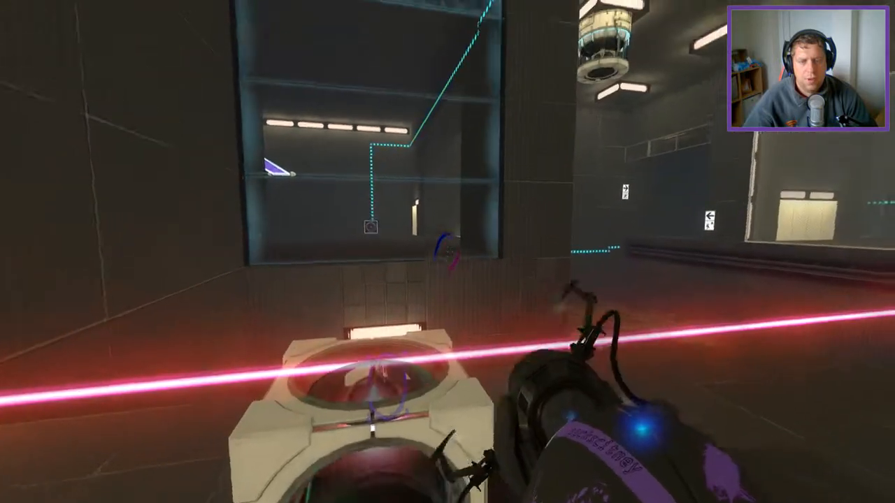
key(e)
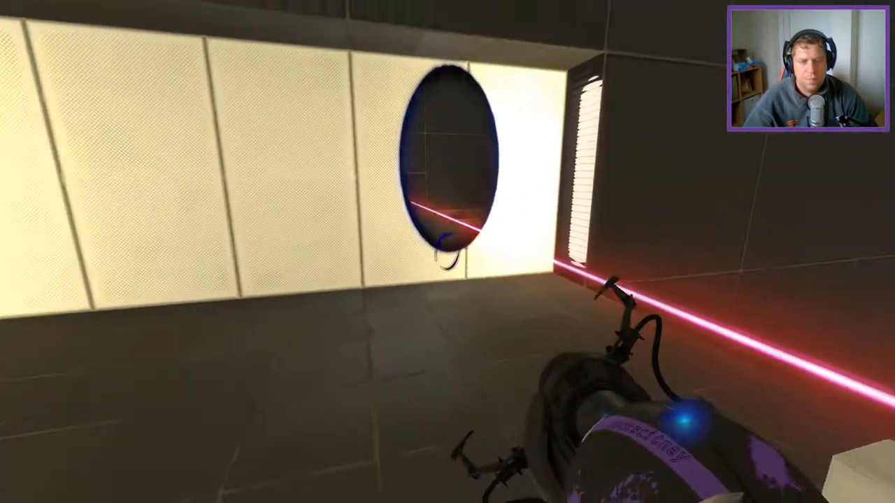
click(447, 252)
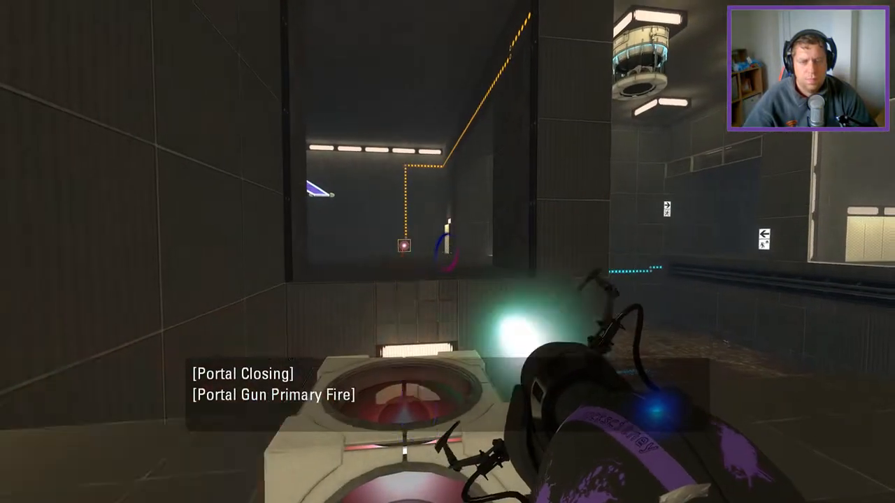
right_click(448, 252)
key(e)
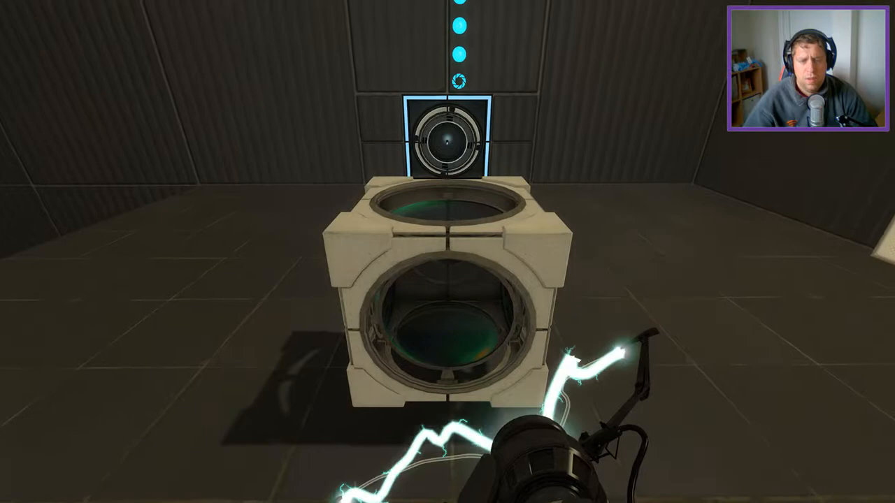
Drop the cube, portal the lit door under the laser and step through.
key(e)
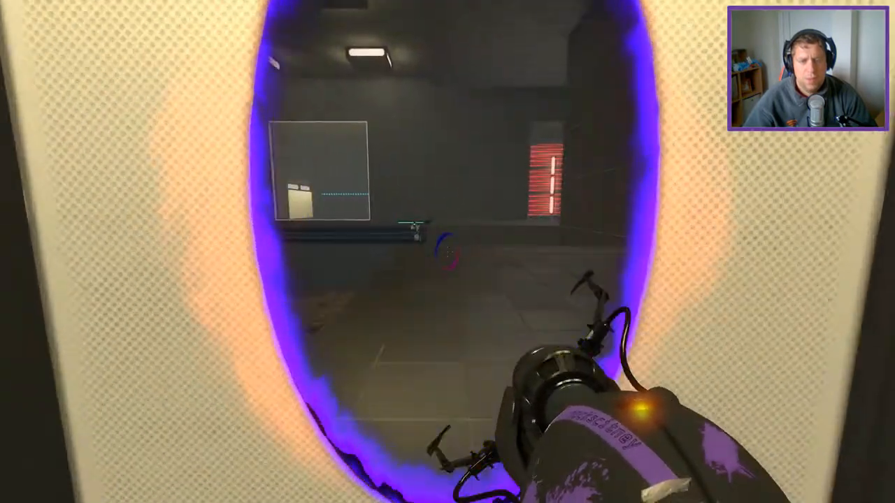
key(w)
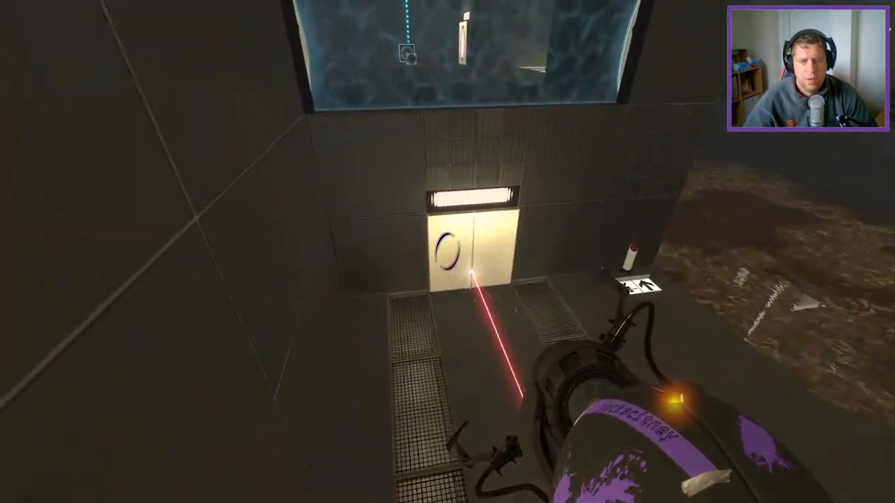
key(w)
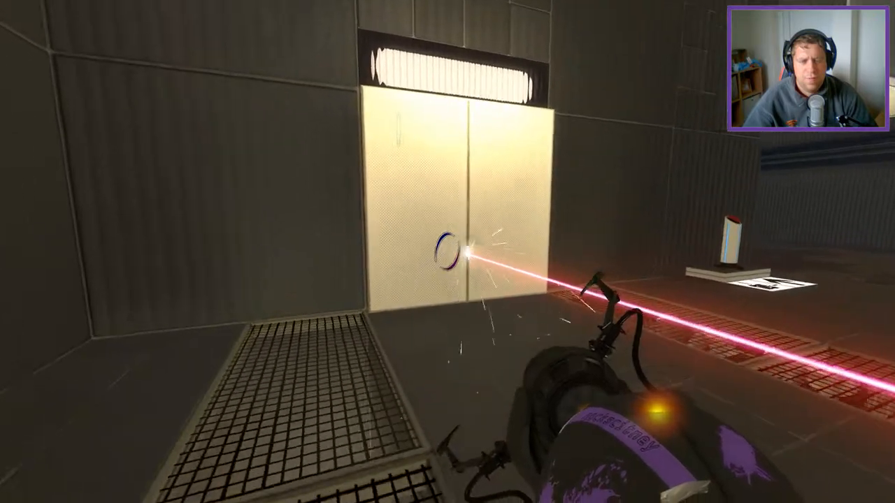
click(447, 252)
key(w)
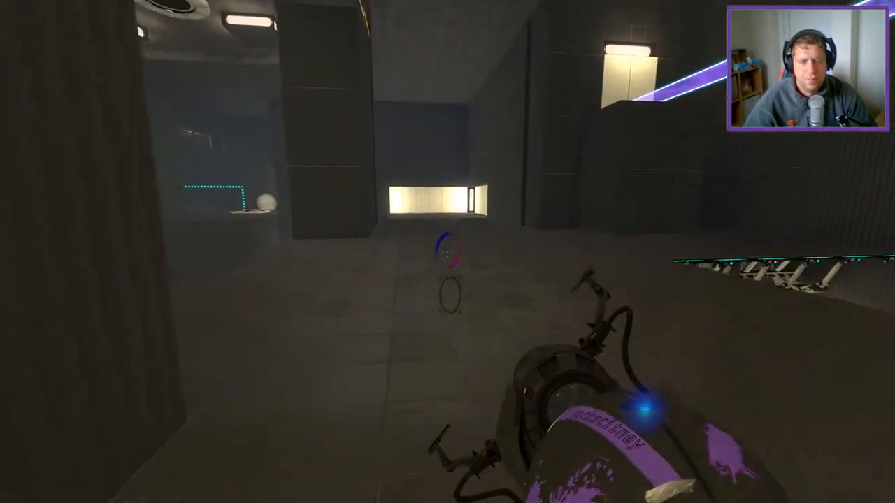
key(w)
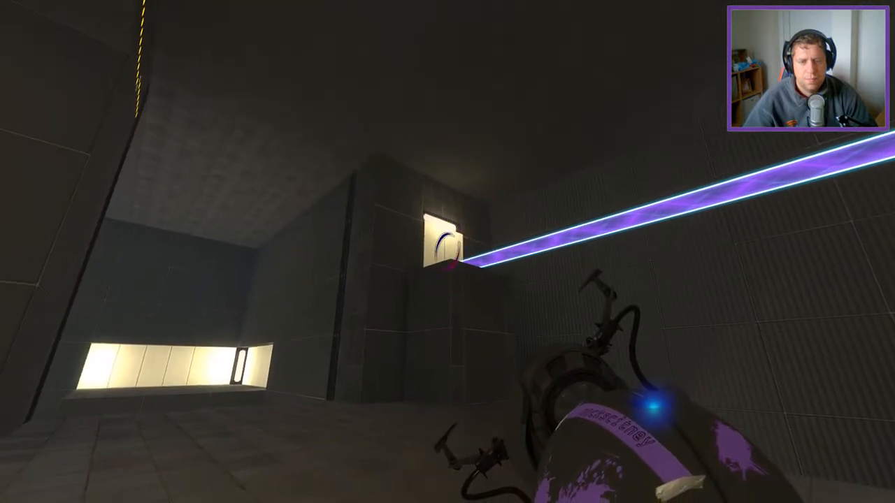
Reroute the light bridge alongside the laser via lit-panel portals and walk it up to the door.
right_click(447, 252)
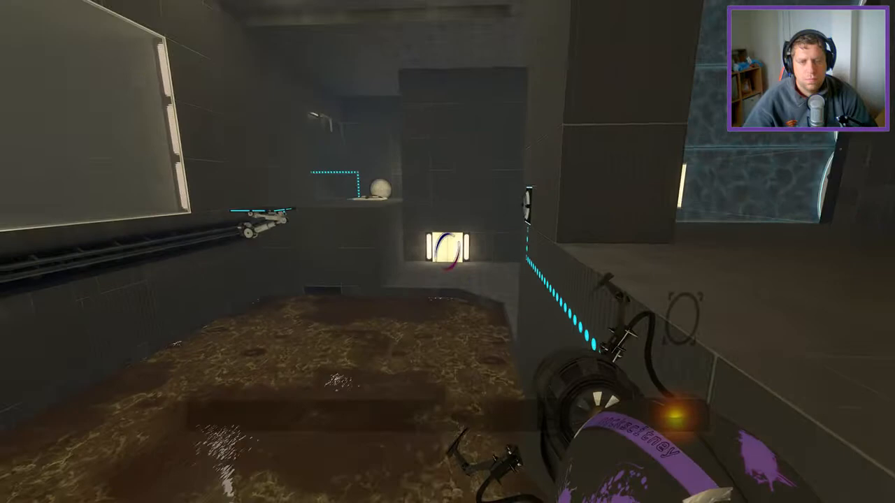
click(447, 251)
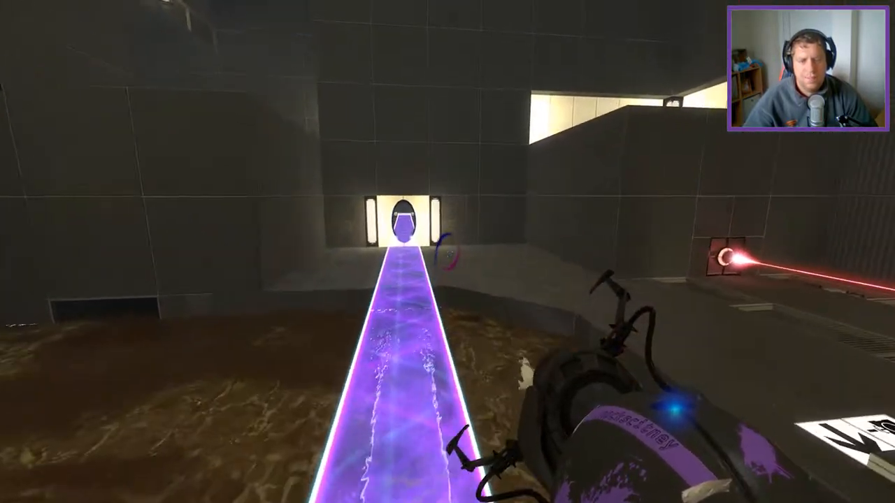
key(w)
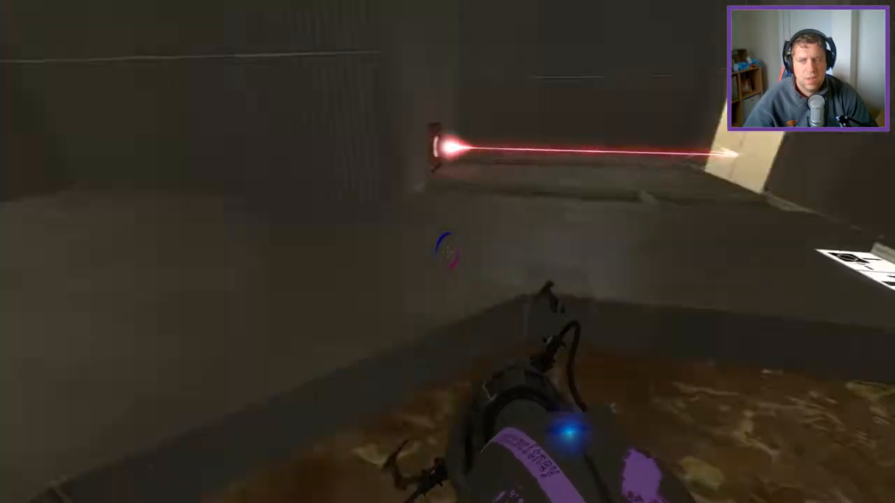
key(w)
click(447, 252)
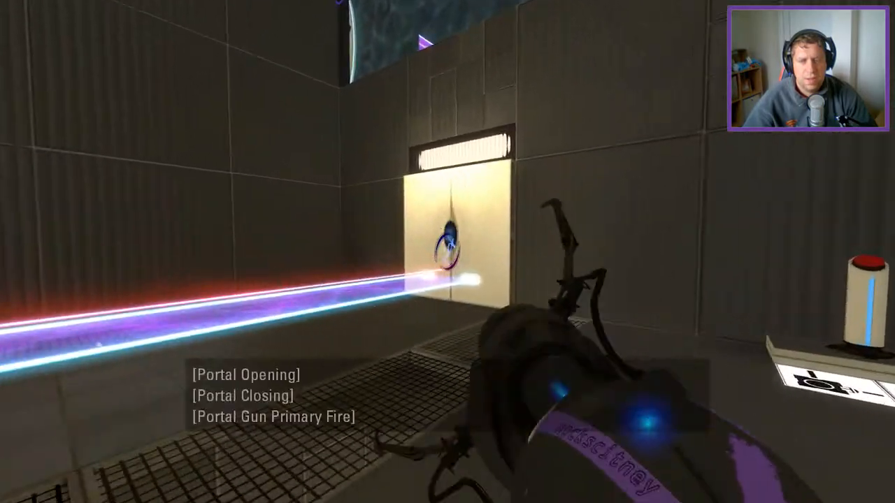
key(w)
key(w)
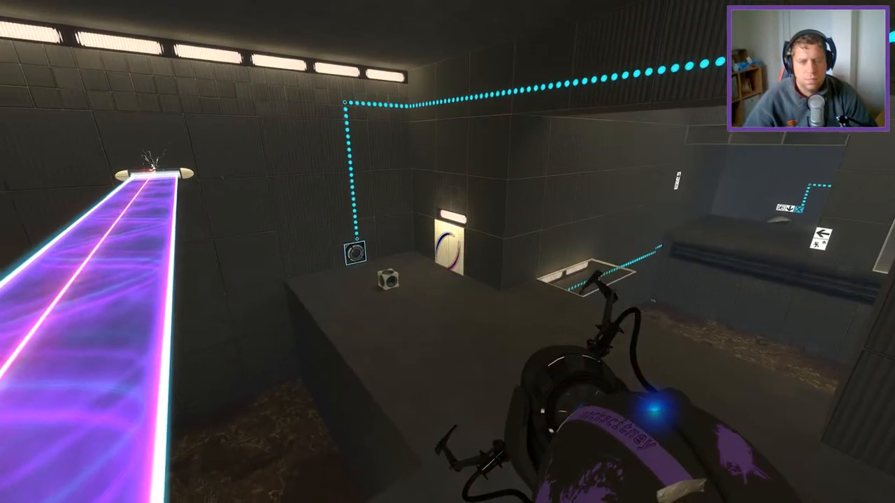
Power the laser catcher through the cube with a portal and walk out along the light bridge.
right_click(447, 251)
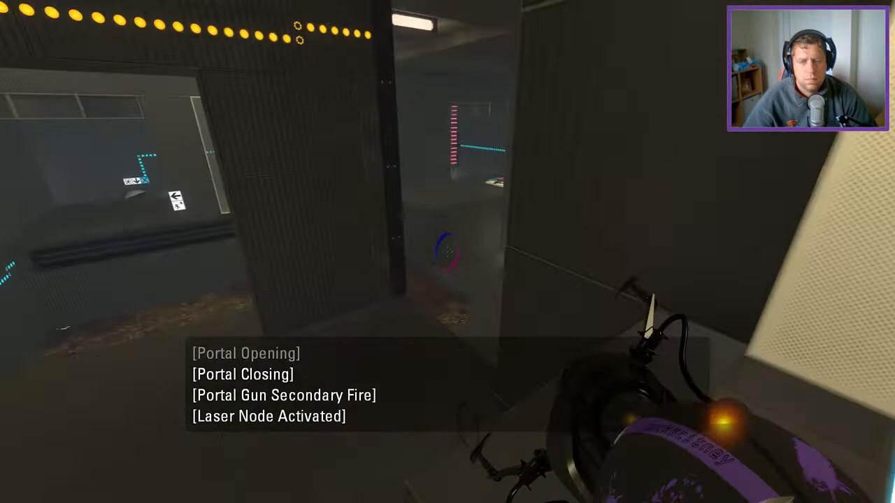
key(w)
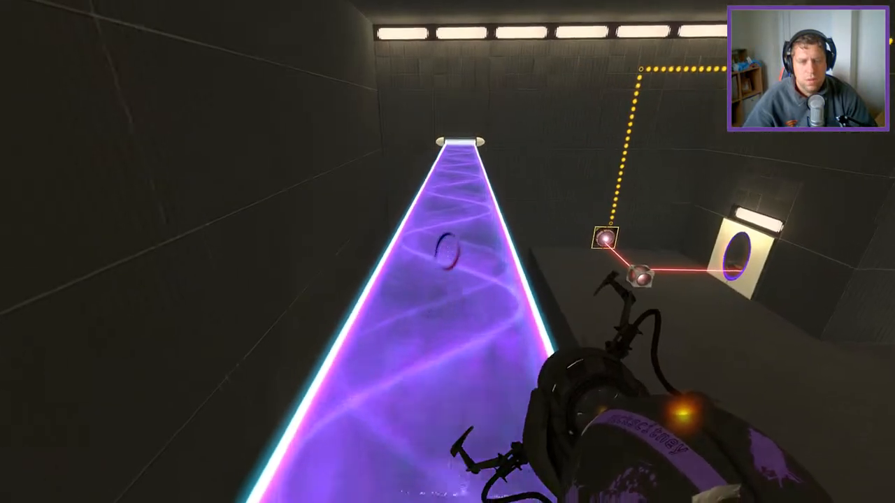
key(w)
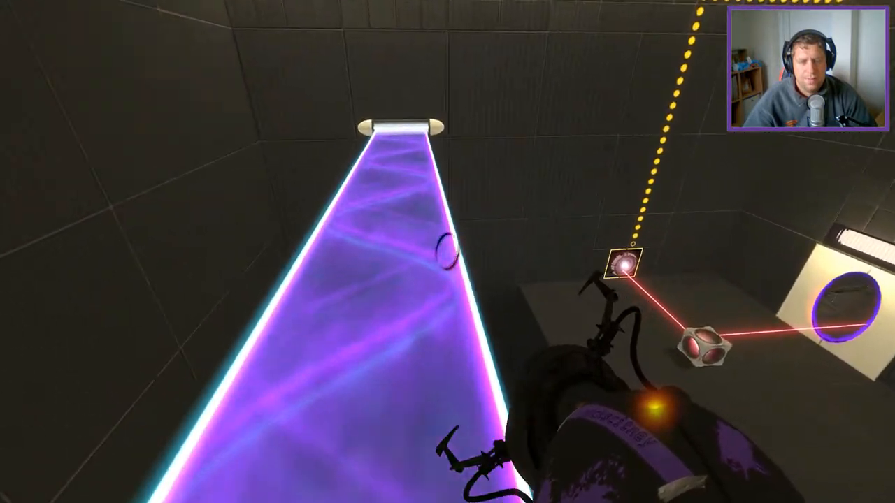
key(w)
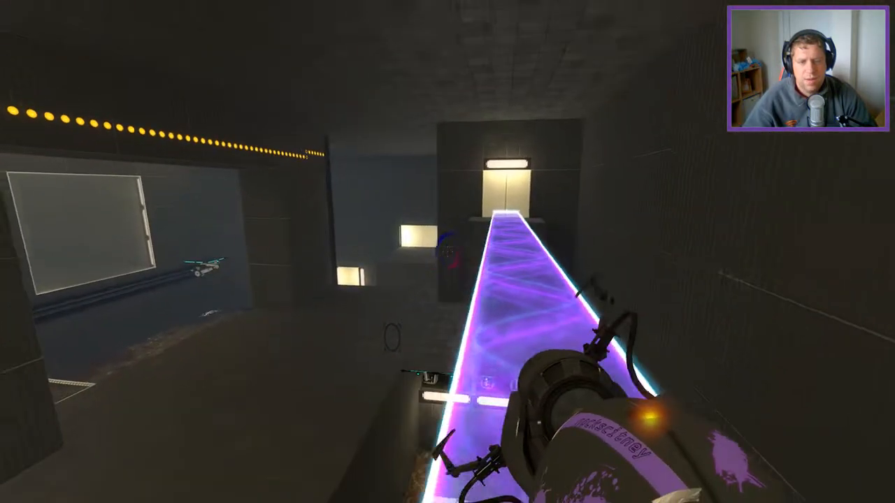
Re-portal the light bridge onto the lit wall and ride it into the next room.
right_click(447, 252)
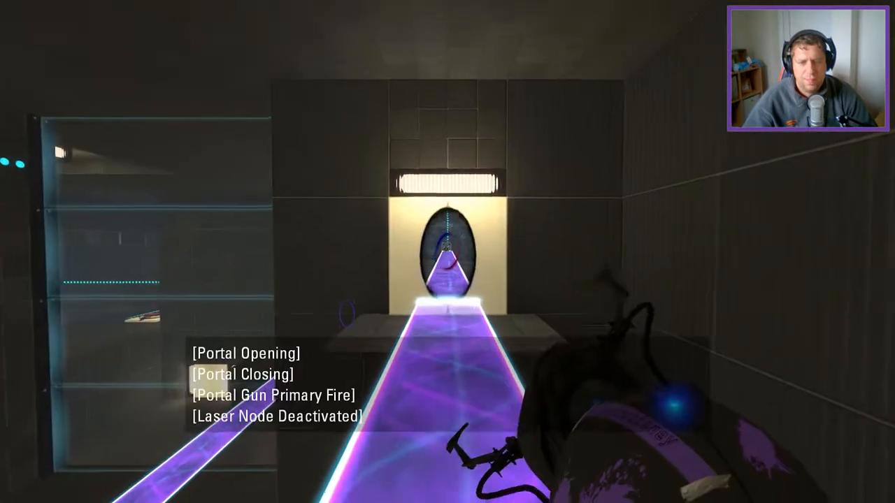
key(w)
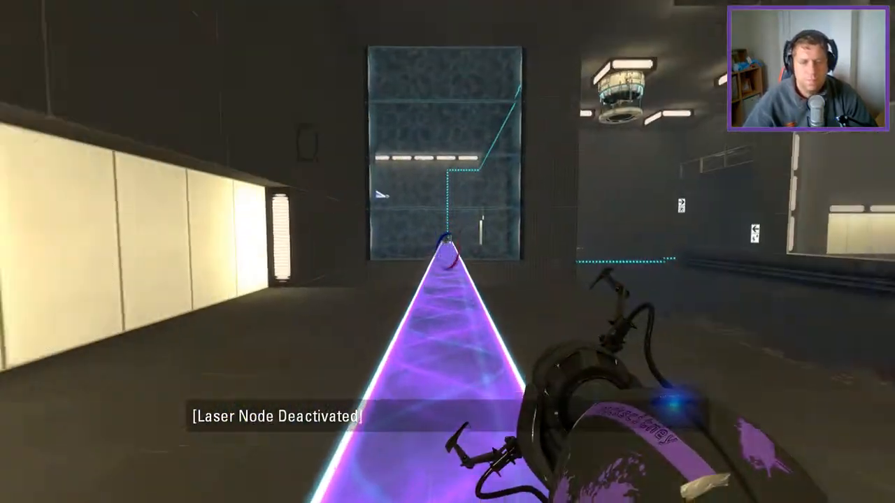
right_click(447, 251)
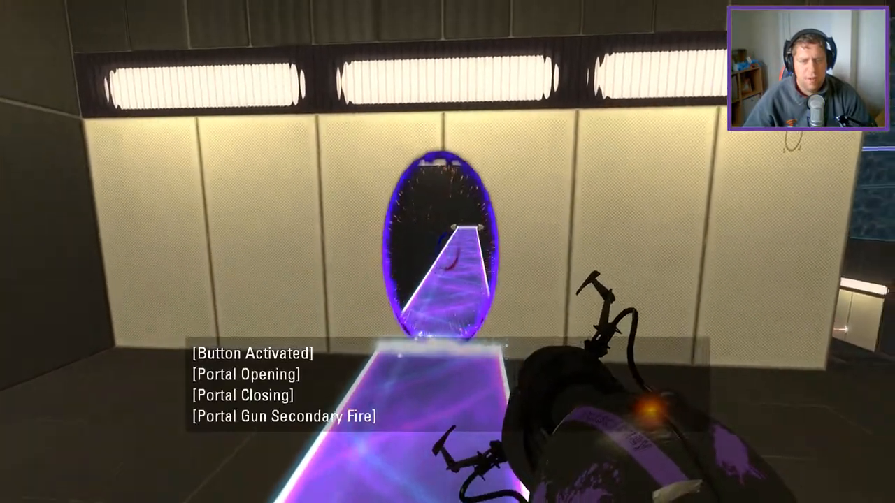
Cross the bridge to the cube near the exit door, portal the white panel and pick the cube up.
key(w)
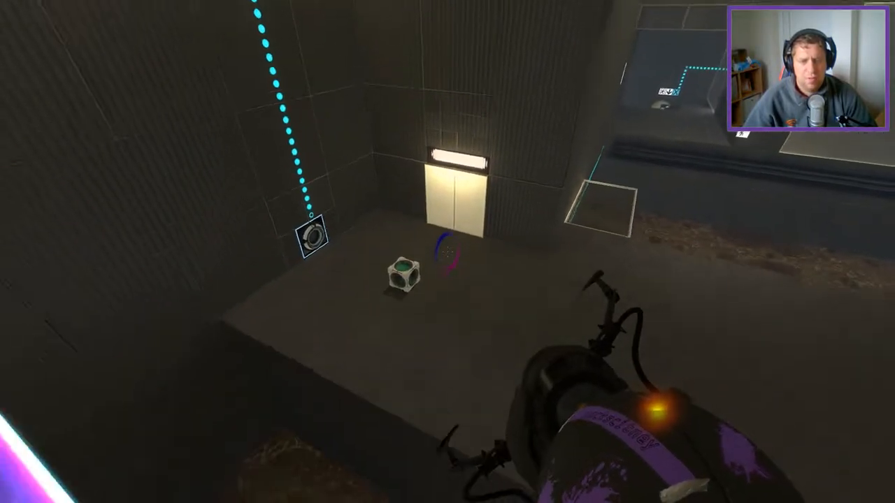
key(w)
click(447, 248)
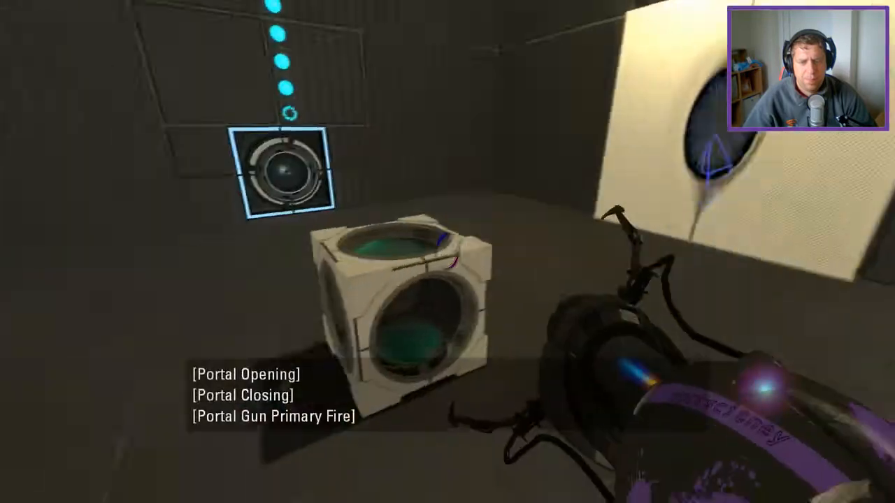
key(e)
key(e)
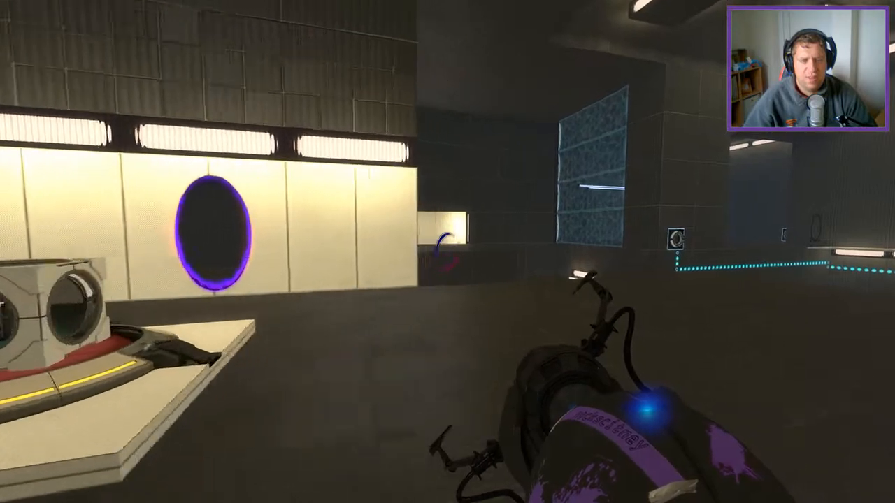
Back off from the lit window, fire a portal at the white wall and cross toward the grey wall.
key(w)
key(s)
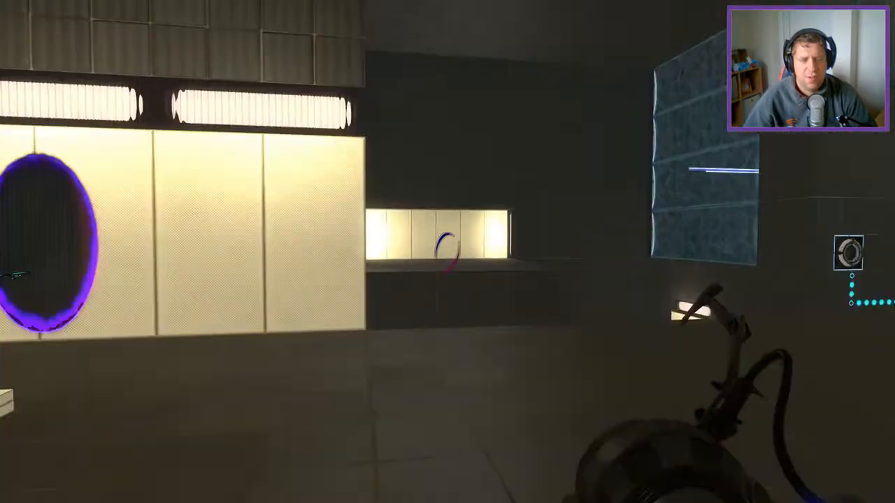
key(s)
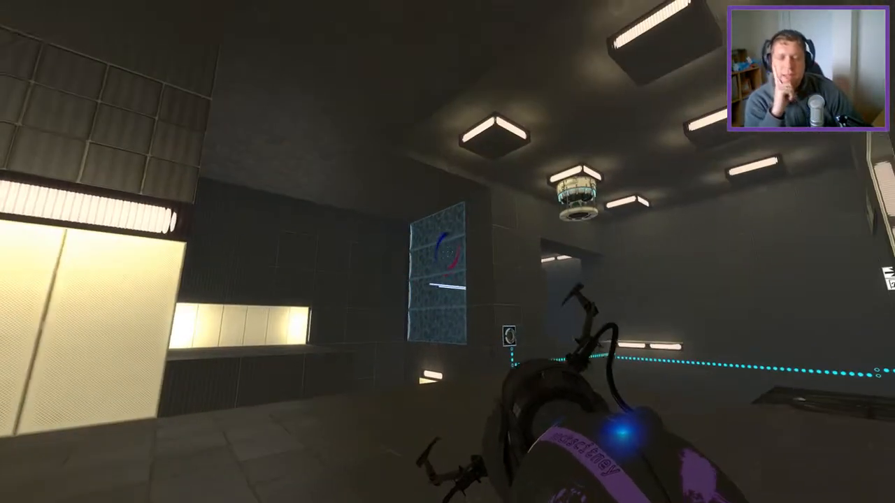
click(448, 251)
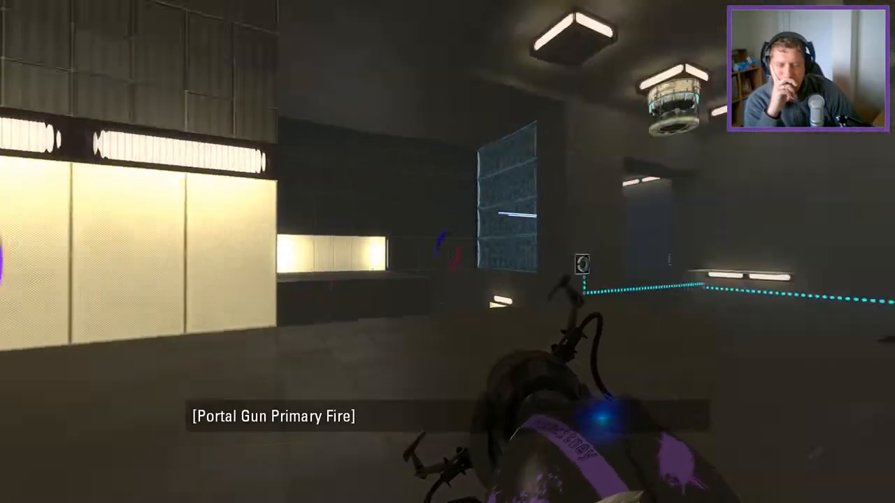
key(w)
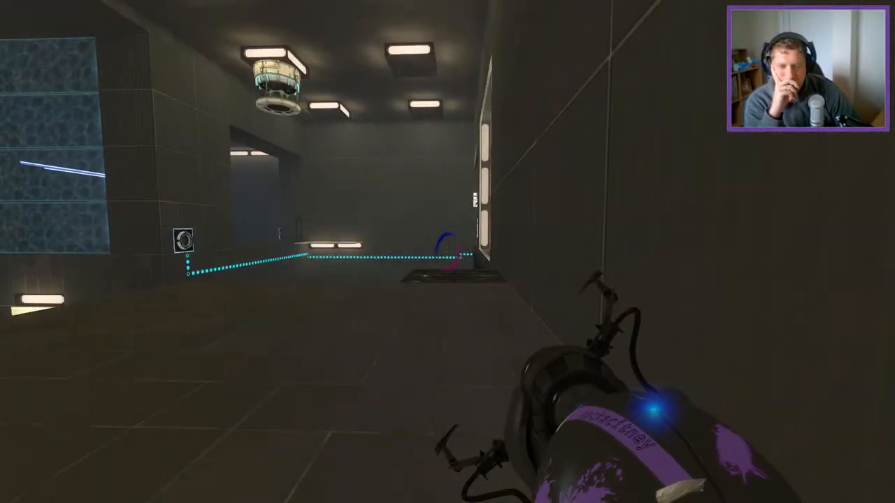
Lift the cube off its button and place both portals so the laser reaches its receiver.
key(w)
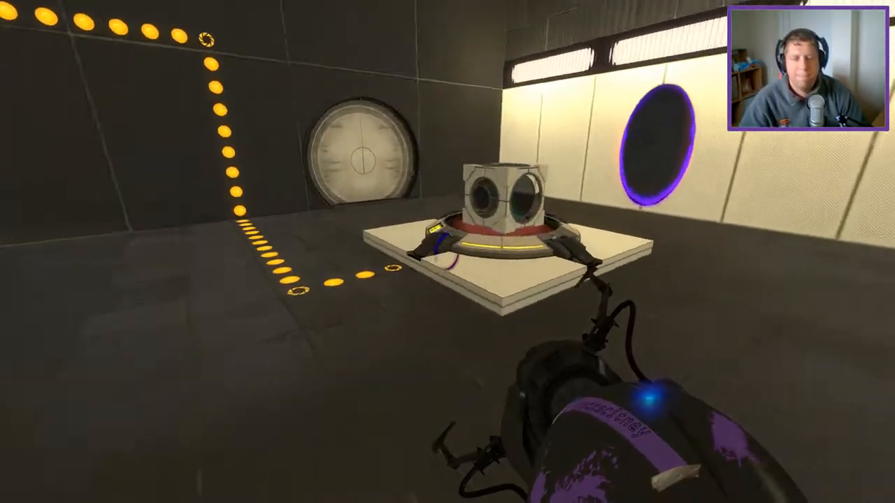
key(w)
key(e)
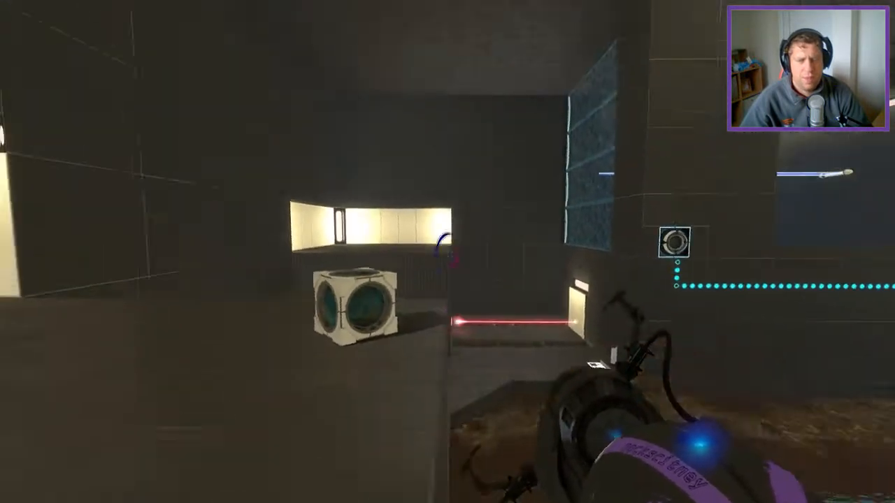
right_click(447, 252)
click(447, 251)
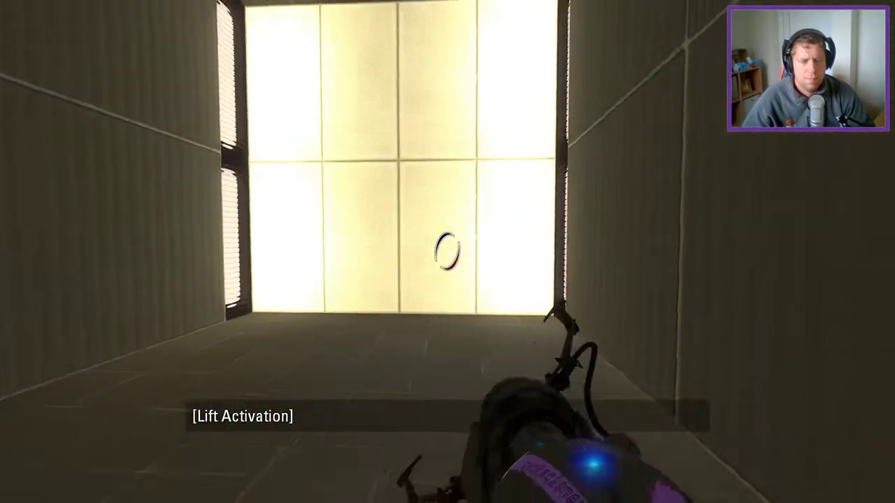
Portal the white panel wall and walk the light bridge through the blue portal into the next room.
right_click(447, 251)
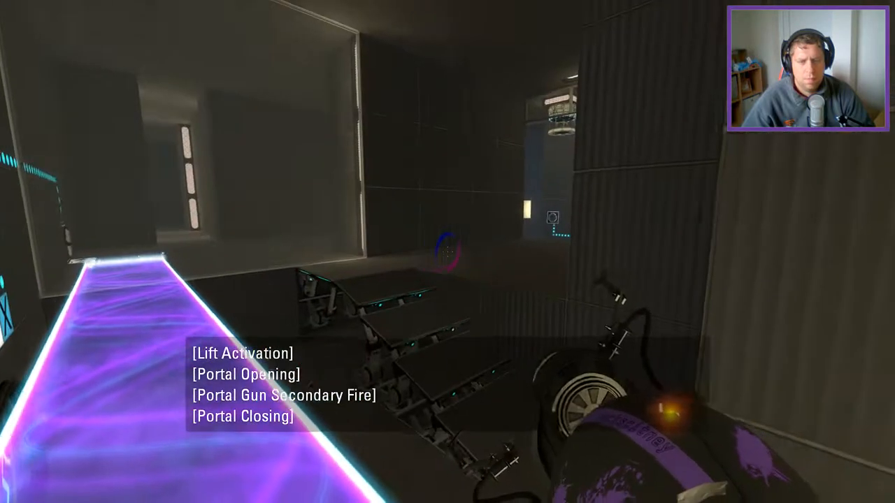
key(w)
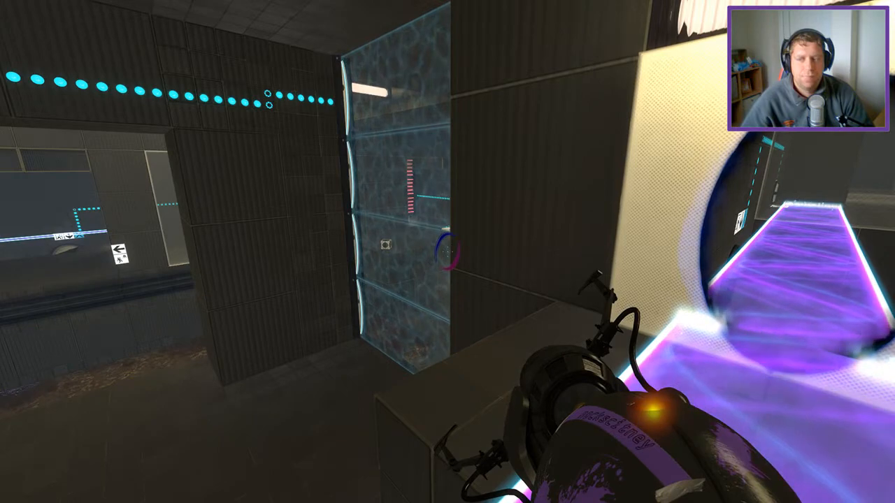
key(w)
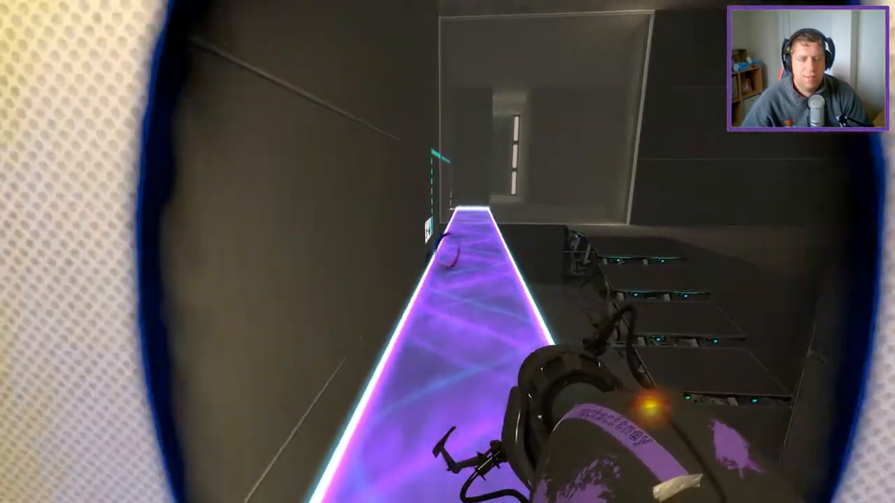
key(s)
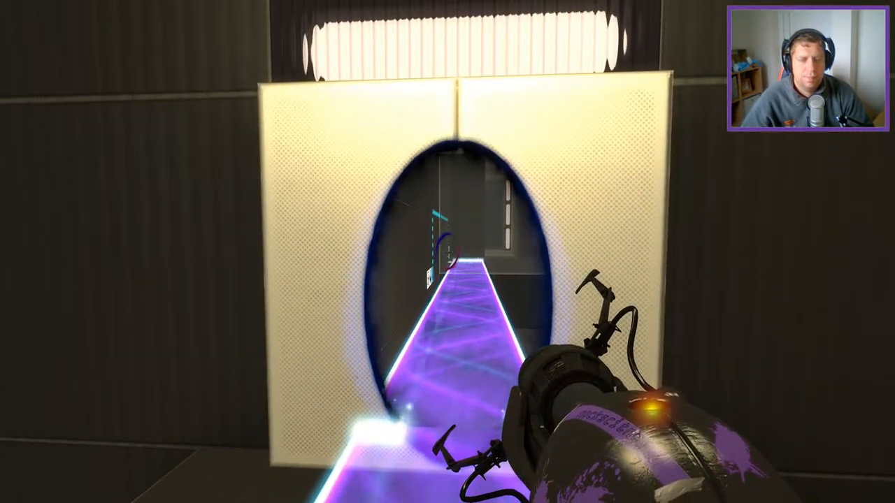
key(w)
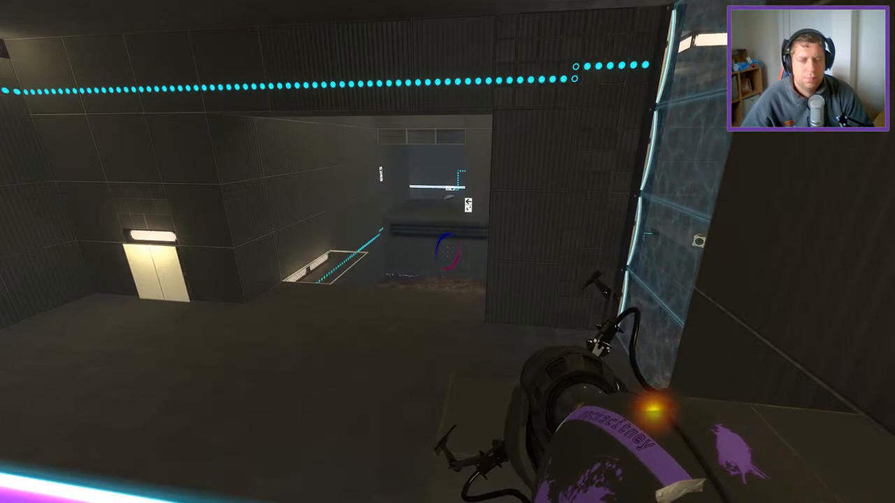
Toggle noclip flight, open a portal on the lit wall for the laser and survey the lift room.
key(v)
key(w)
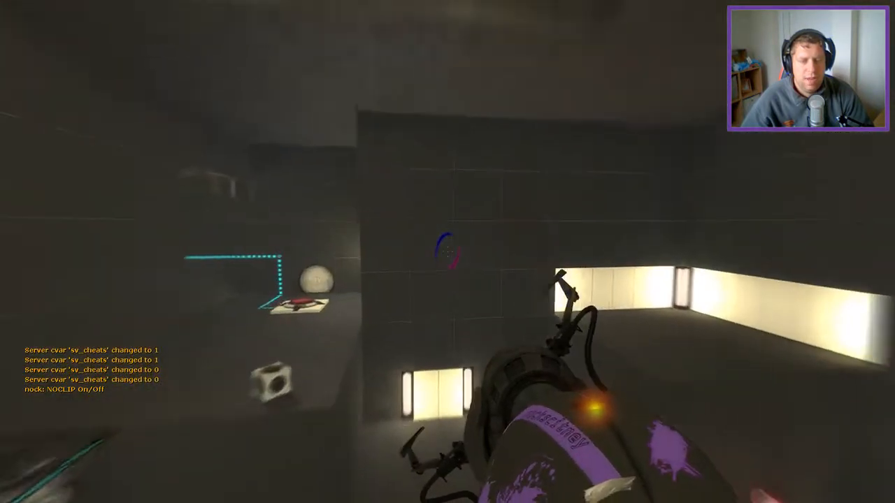
key(w)
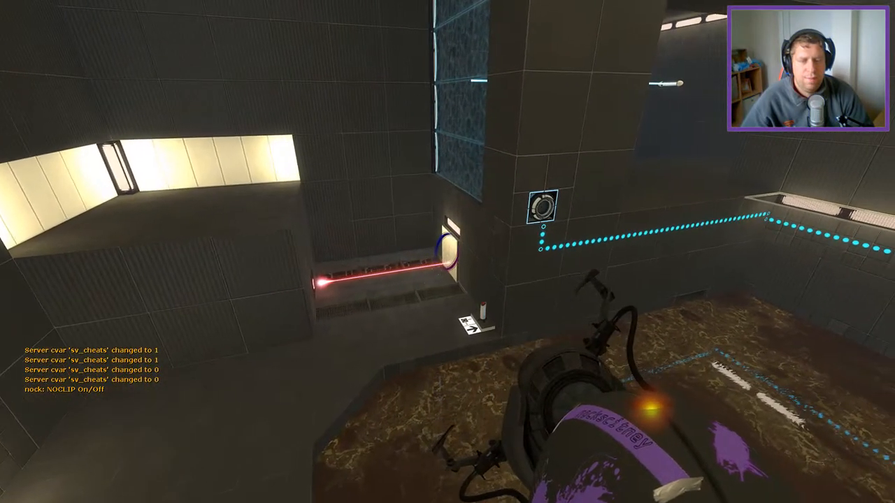
click(447, 252)
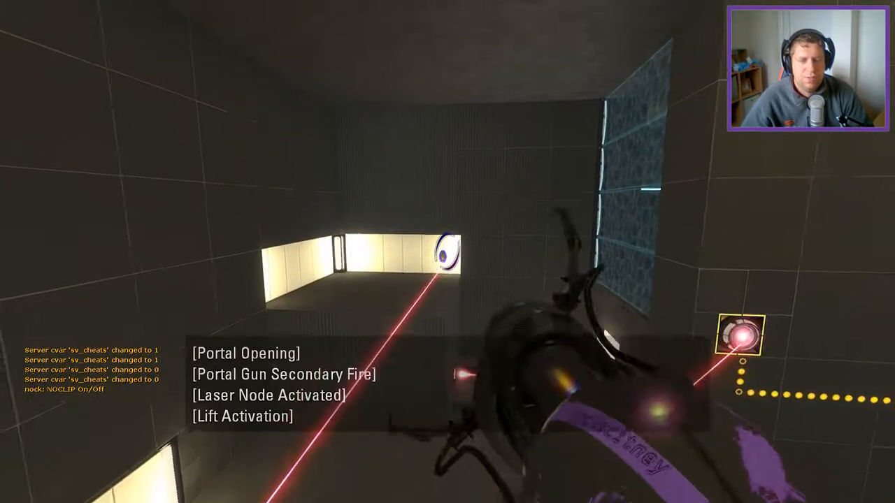
key(w)
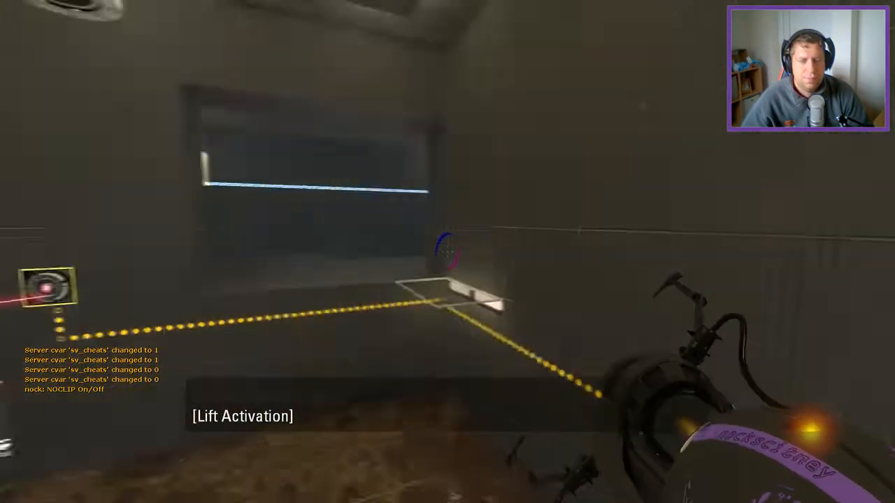
key(s)
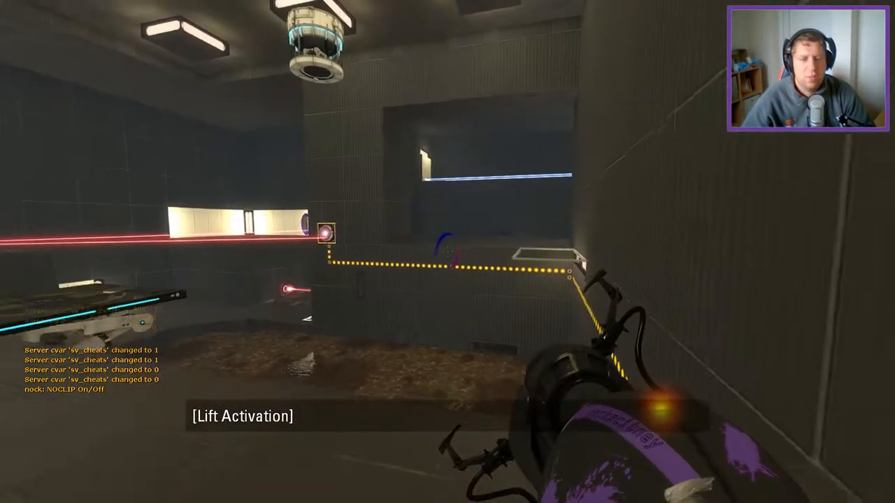
key(s)
Fly past the lift into the light-bridge room and open an orange portal near the bridge block.
key(w)
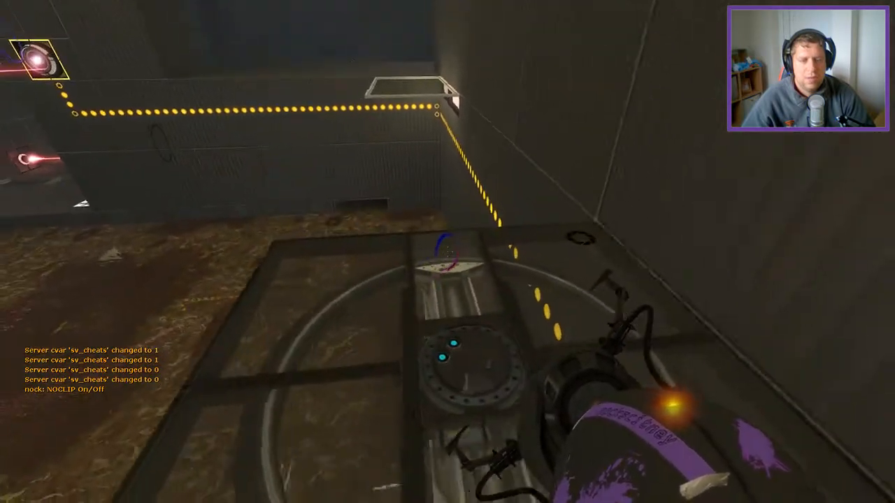
key(w)
key(w)
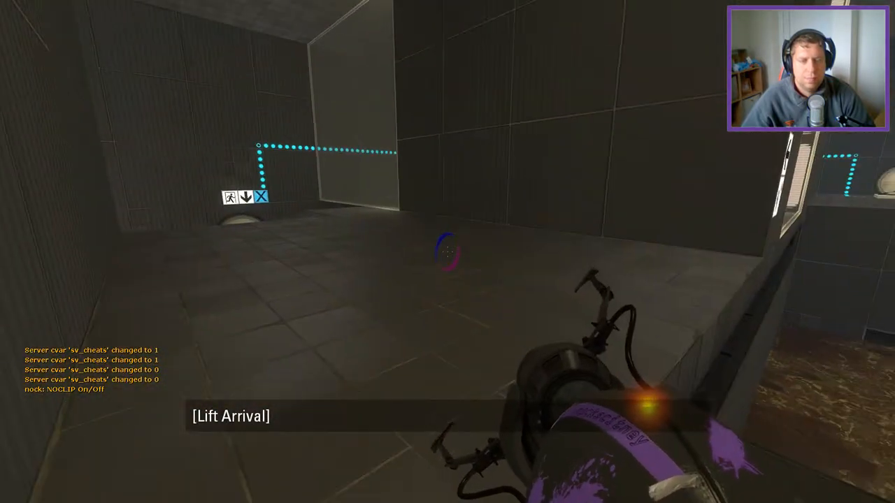
click(447, 252)
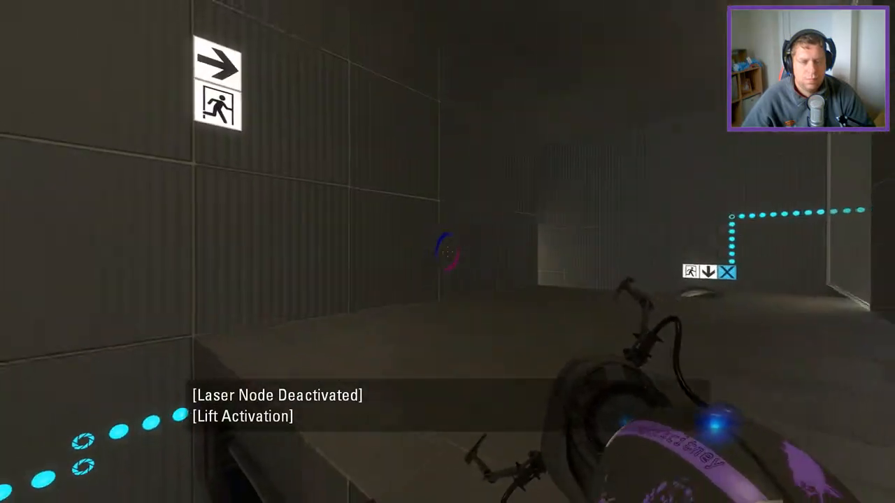
key(w)
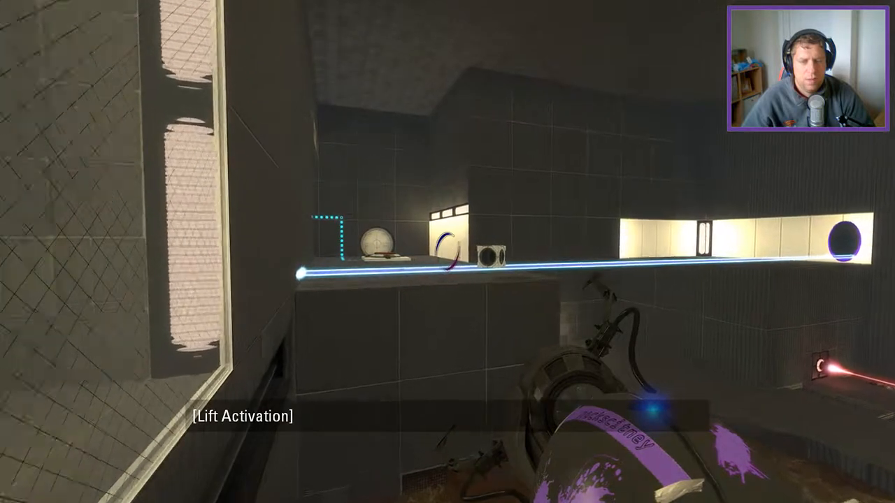
right_click(448, 252)
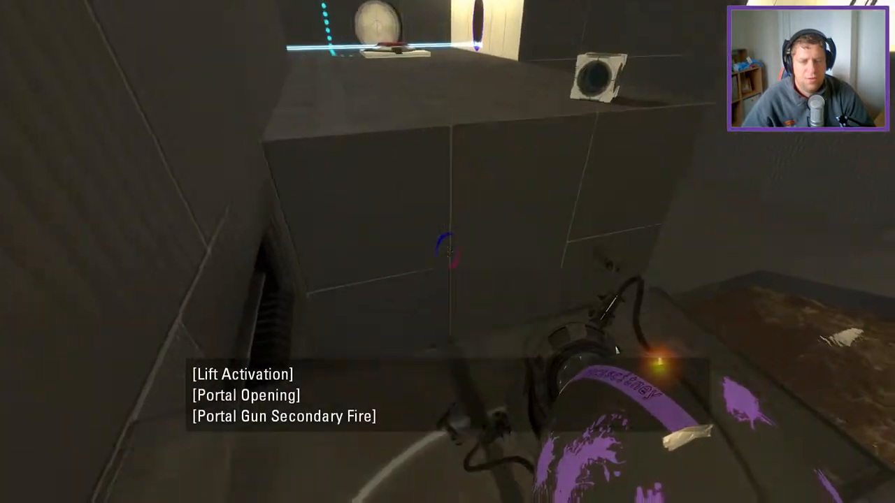
Carry the cube in and drop it on the button to activate the light bridge.
key(e)
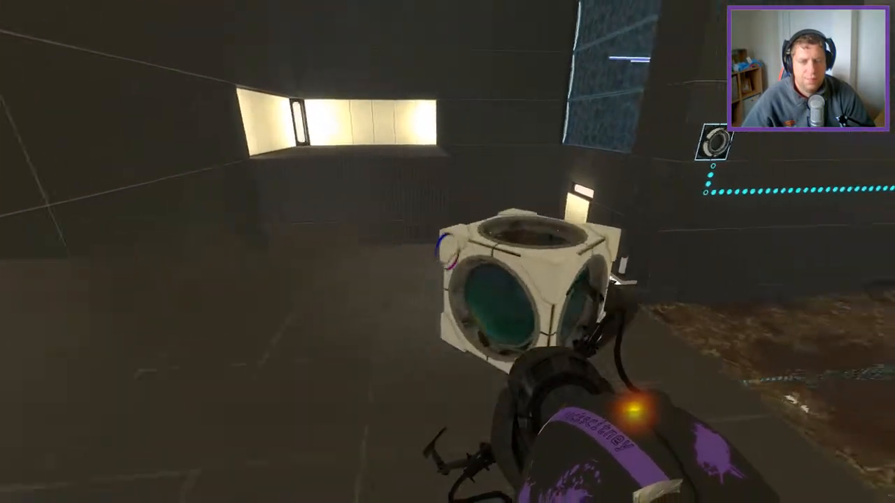
key(w)
key(w)
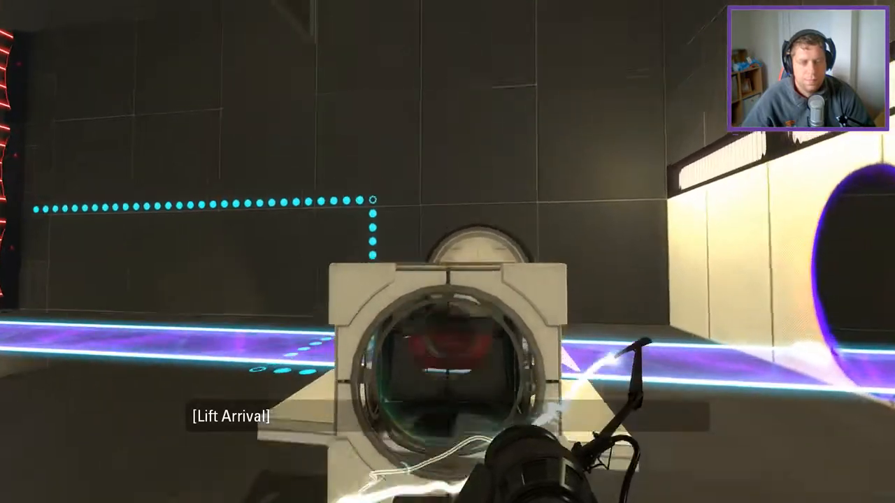
key(e)
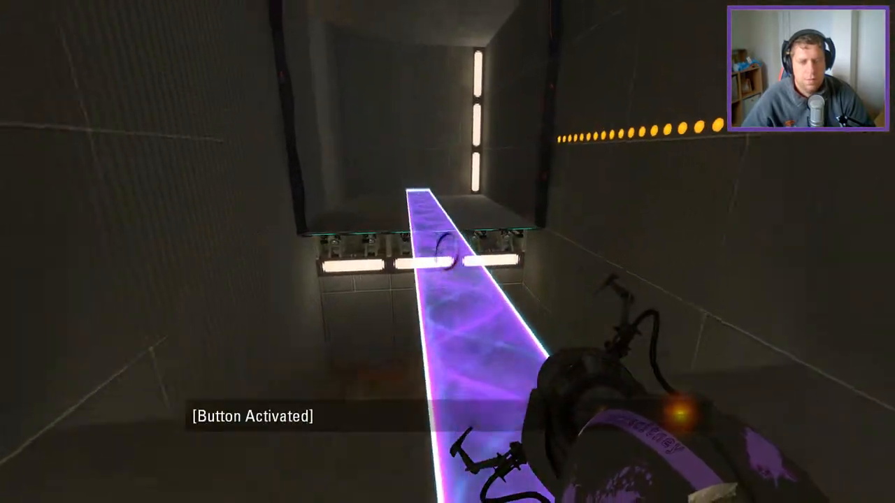
Cross the bridge to the dispenser room, portal its lit wall and take the cube off its button.
key(w)
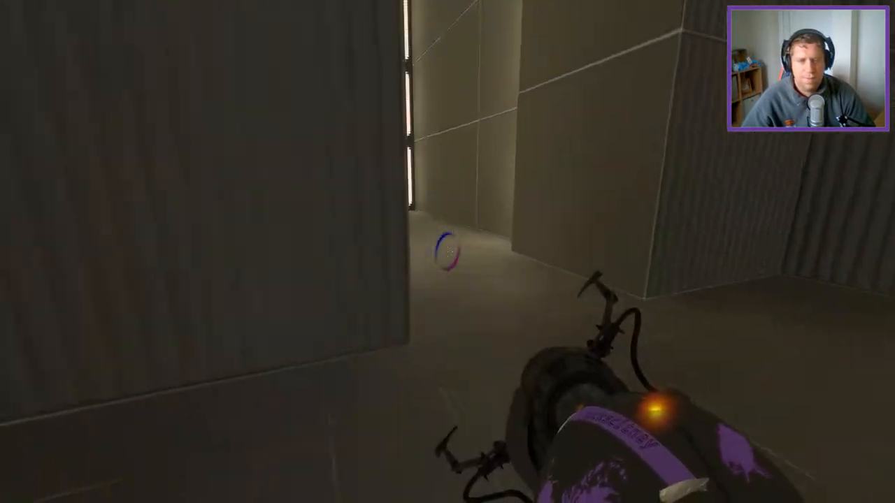
key(w)
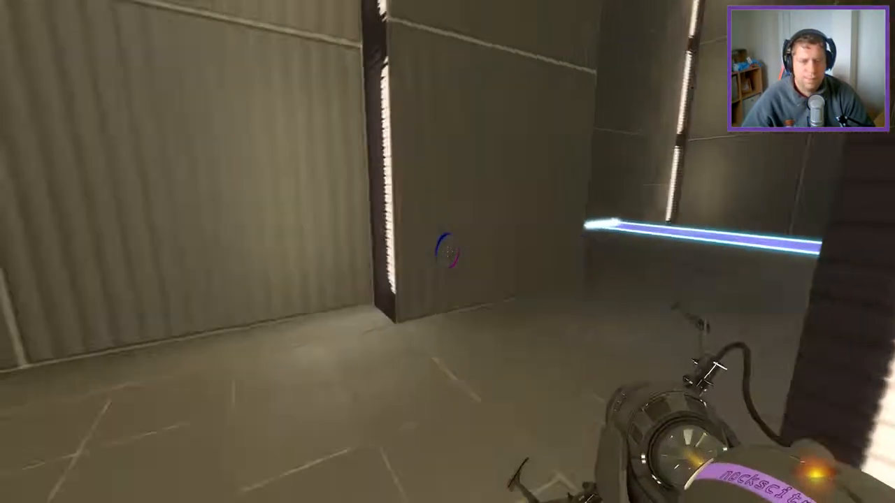
key(w)
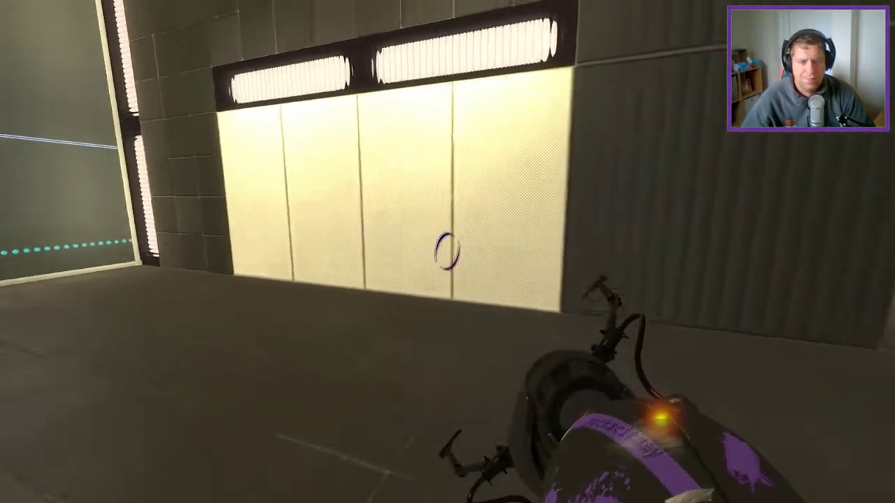
click(448, 251)
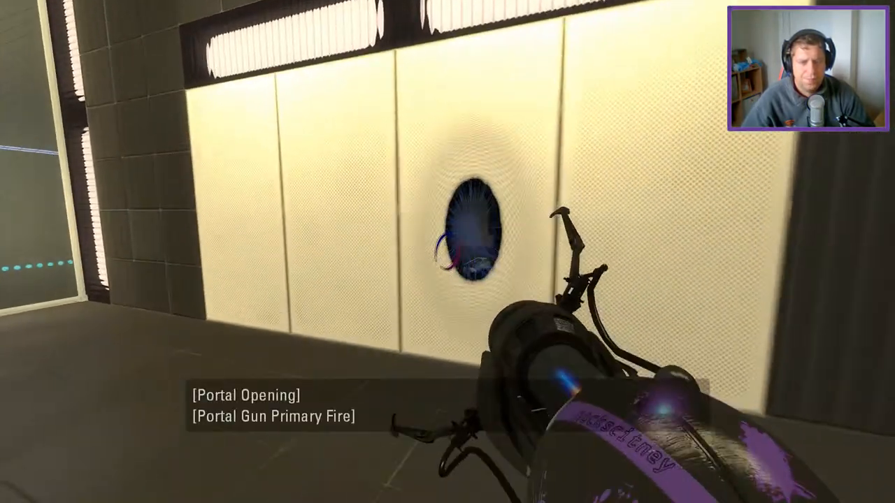
key(w)
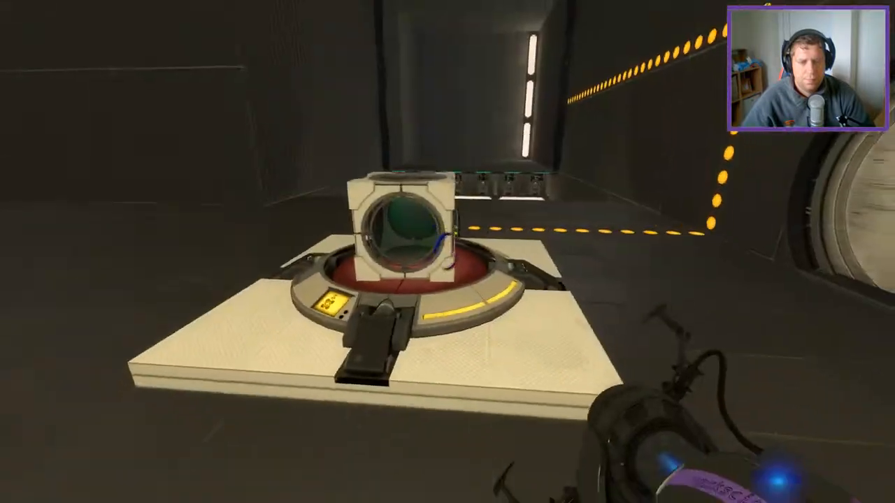
key(e)
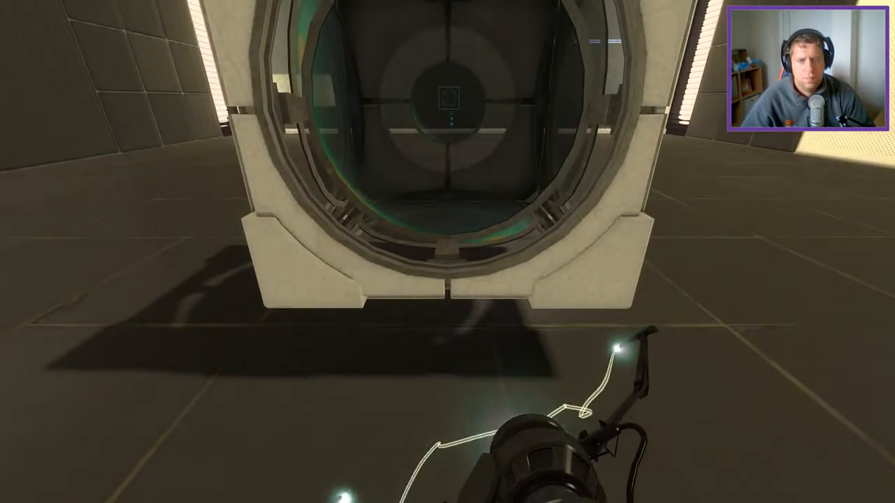
Leave the cube on the floor and walk through the blue portal to the red floor button room.
key(e)
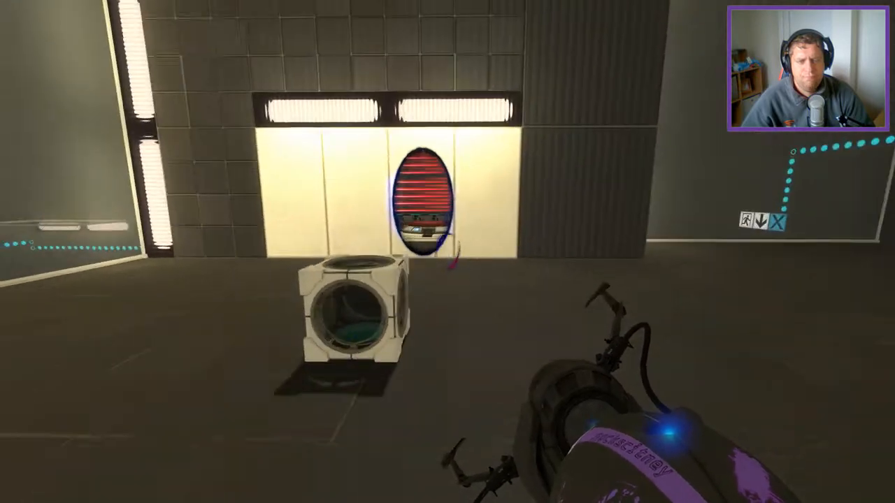
key(w)
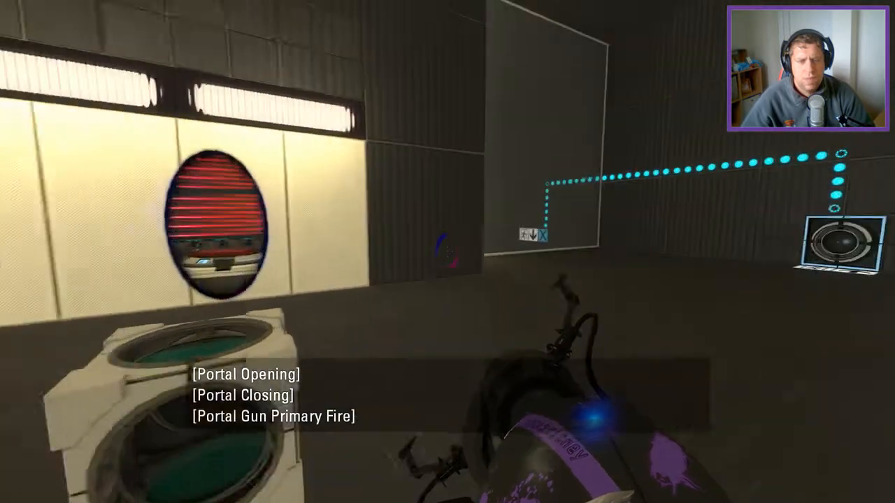
key(s)
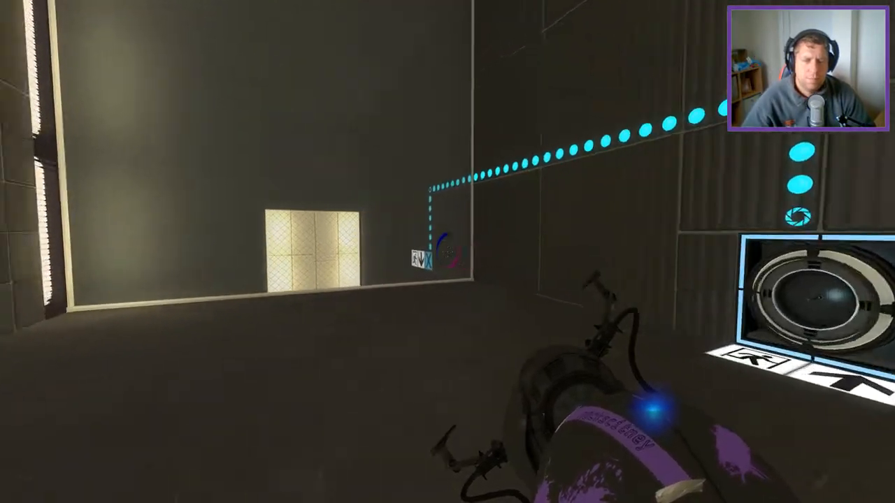
key(w)
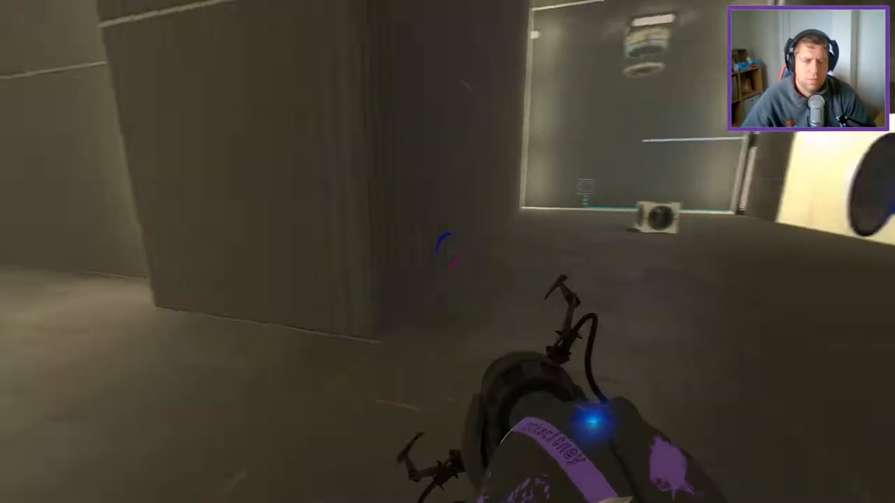
key(w)
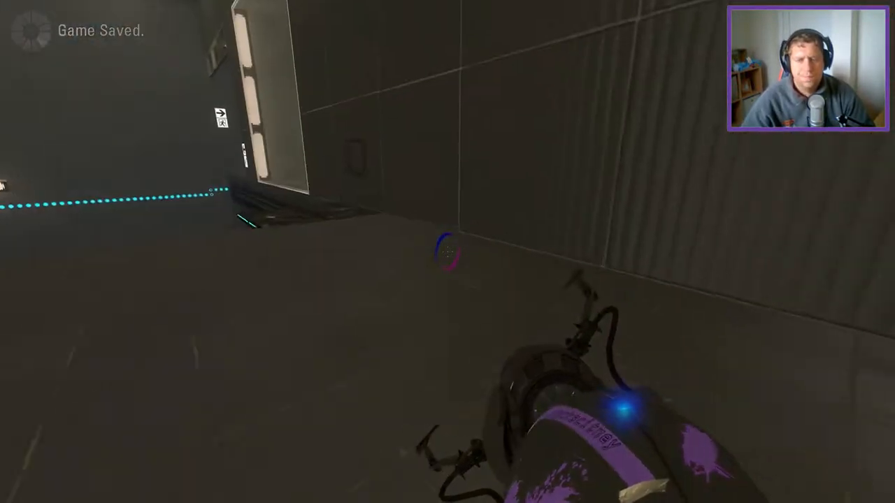
key(w)
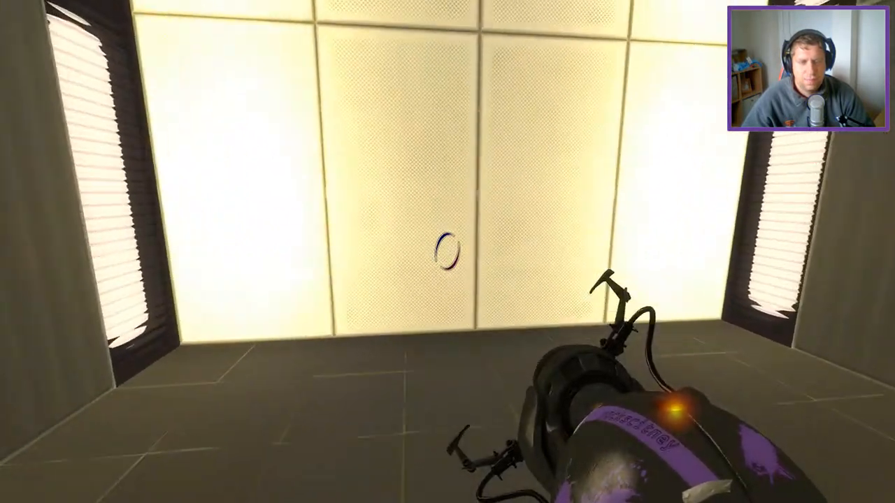
Portal the lit wall ahead, move the cube through, and enter the staircase room corridor.
right_click(447, 252)
key(e)
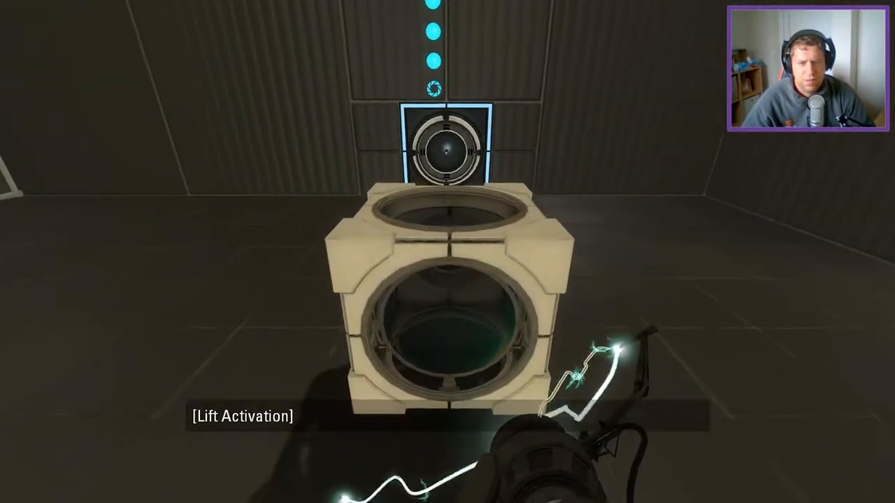
key(e)
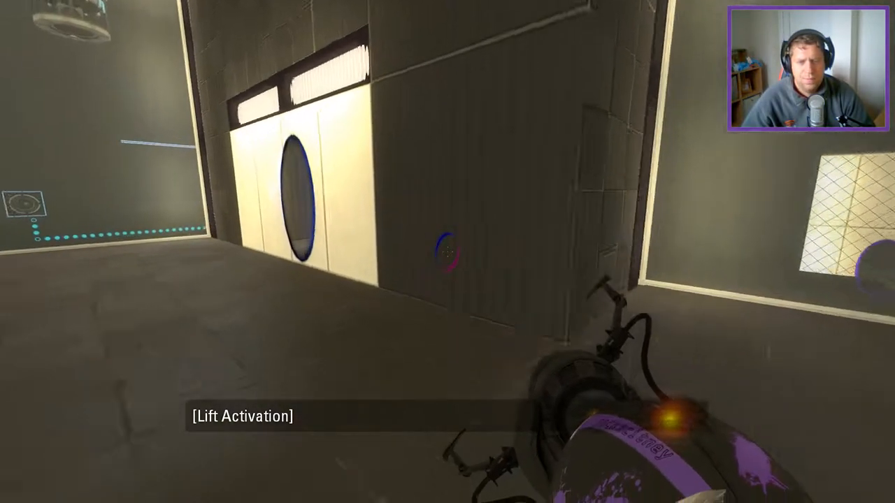
key(w)
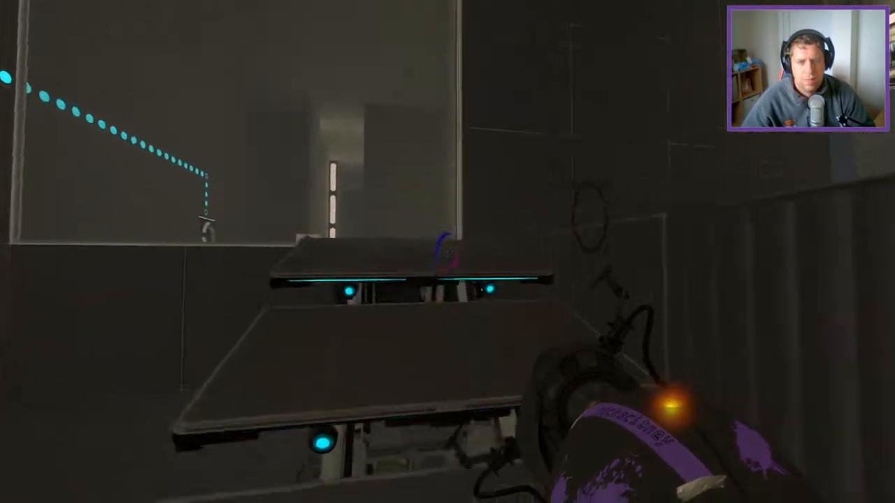
key(w)
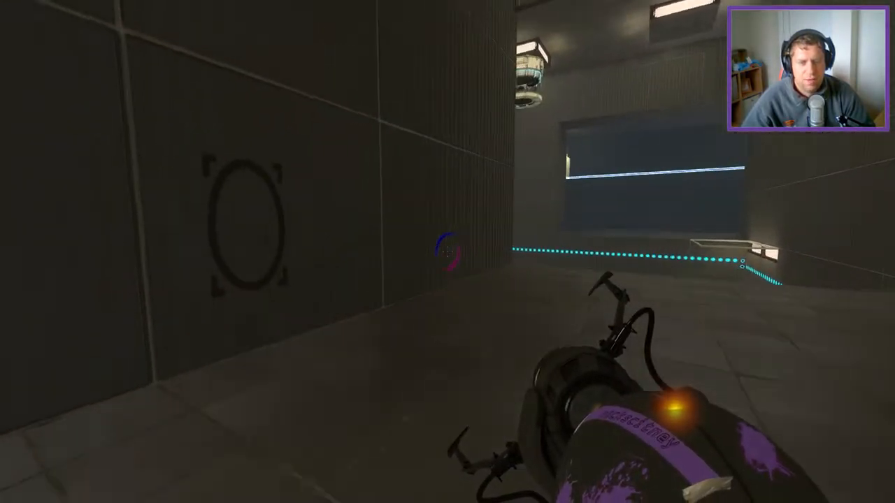
Shoot a new wall portal and pass through to the laser room with the lit exit door.
click(447, 252)
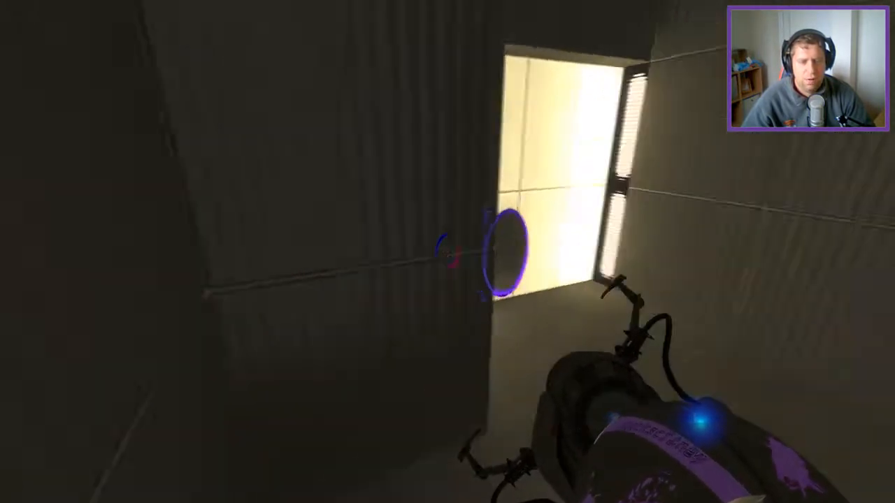
key(w)
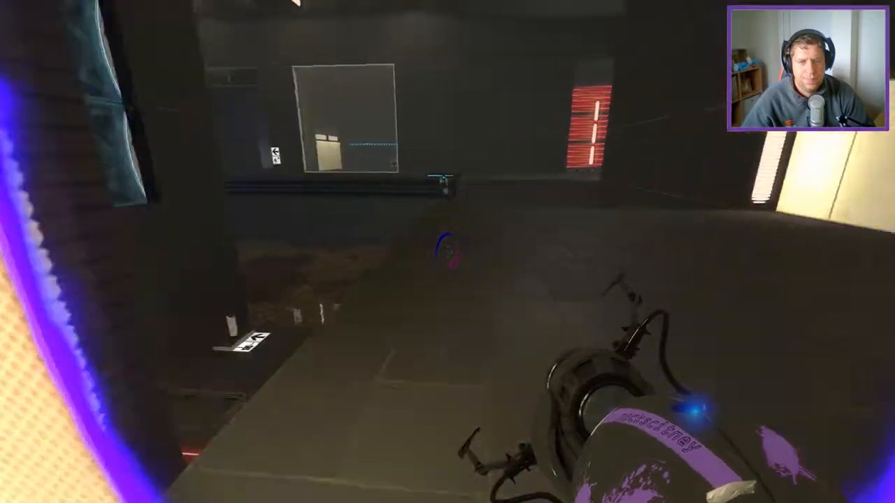
key(w)
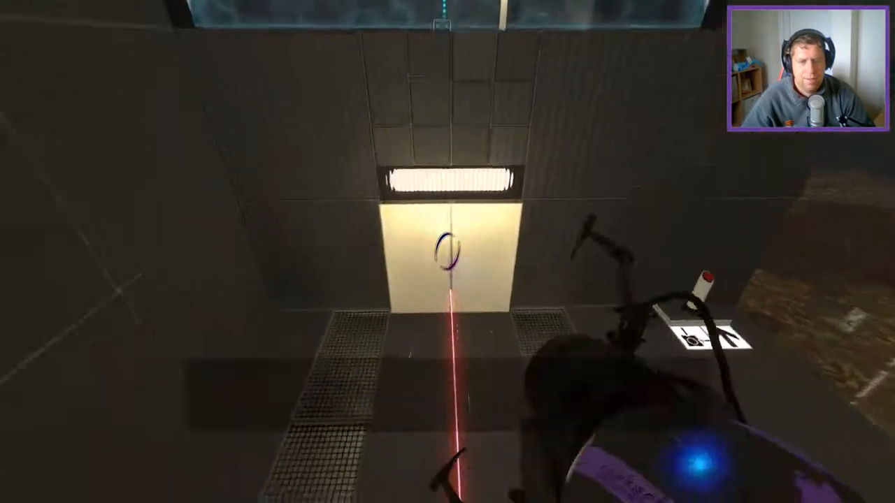
key(w)
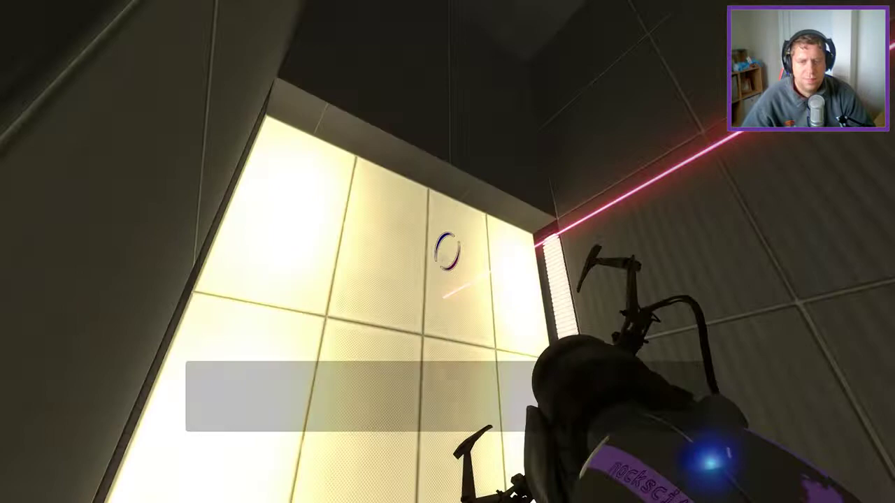
Redirect the laser with a portal to unlock the exit and ride the elevator out.
right_click(447, 251)
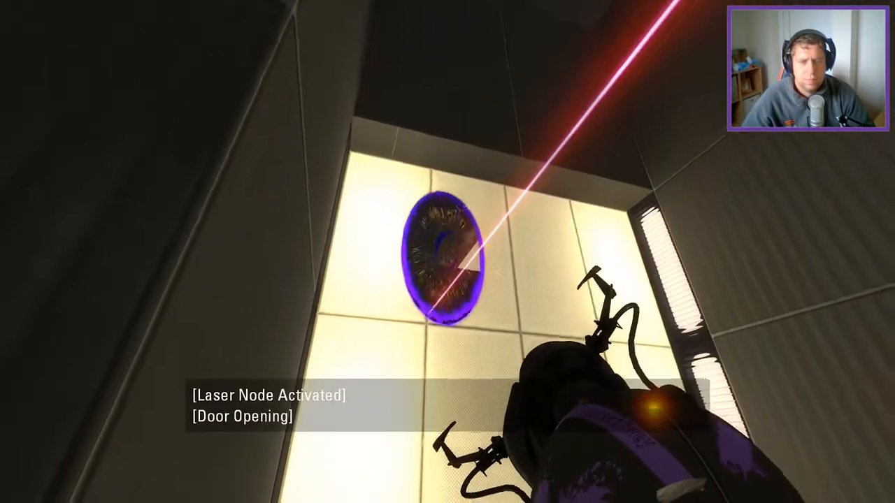
key(w)
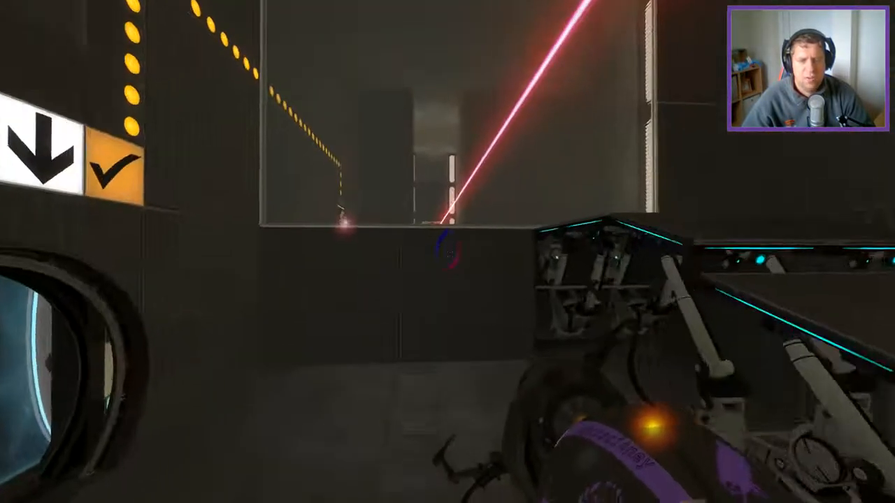
key(w)
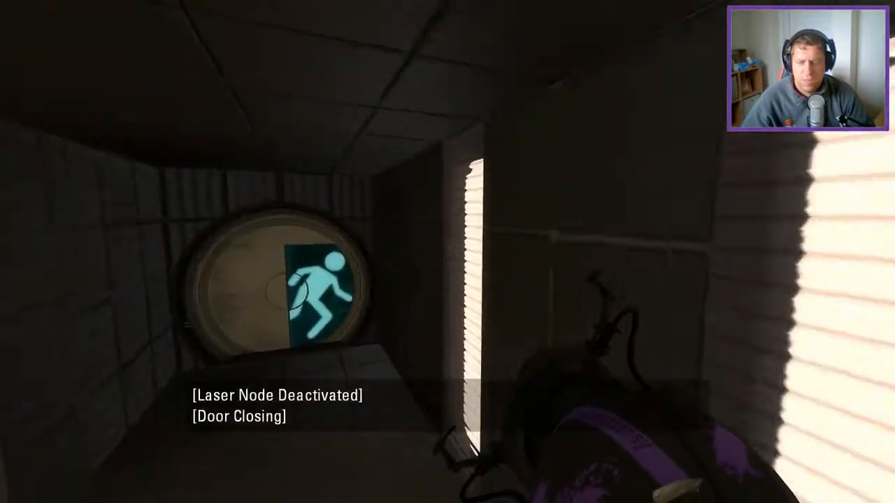
key(w)
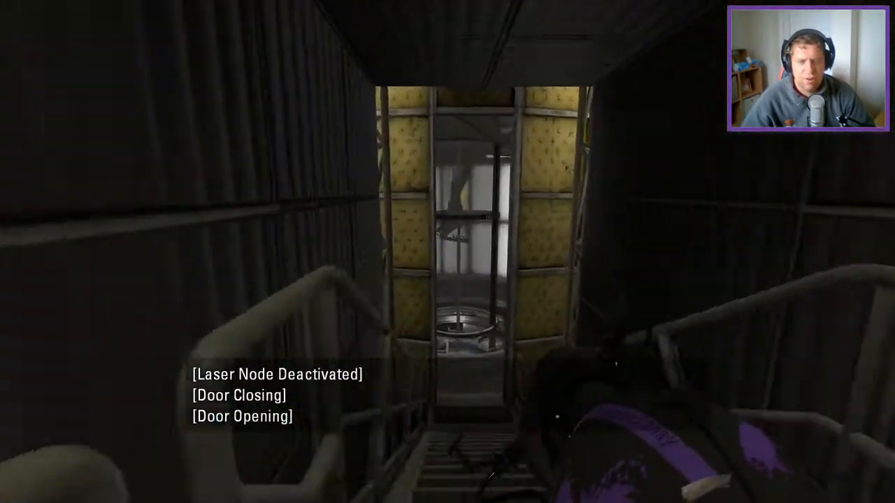
key(w)
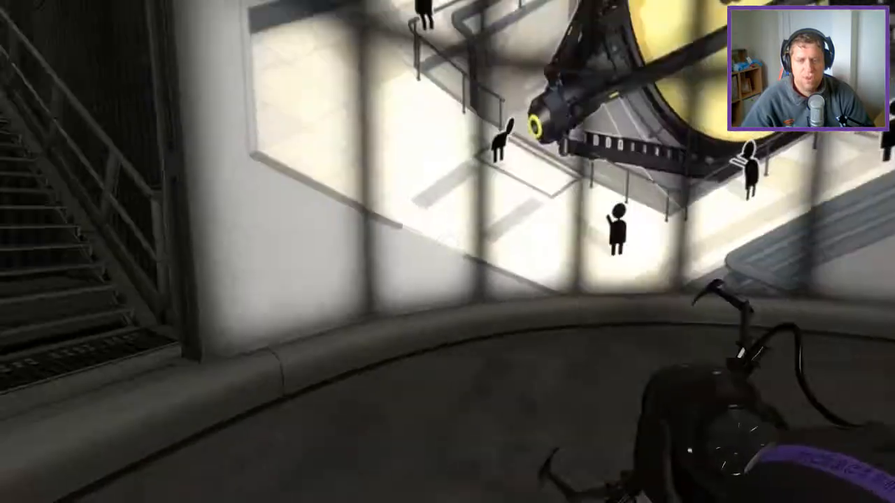
key(w)
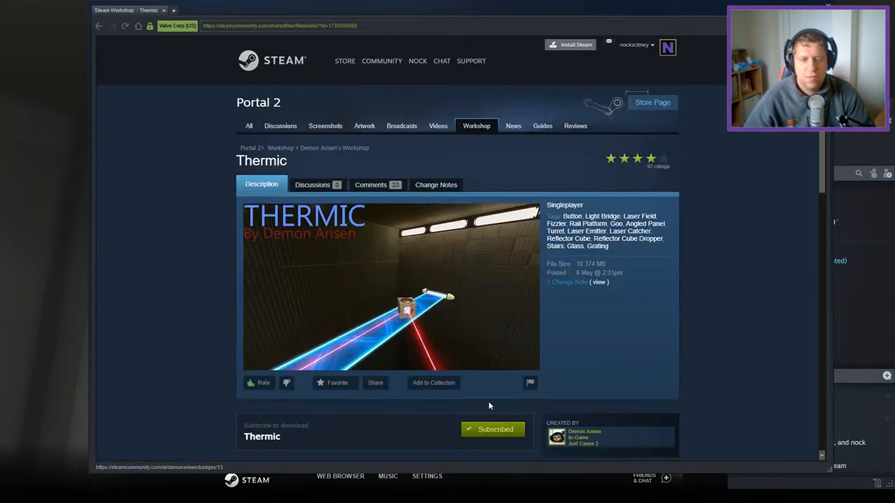
scroll(489, 406, down, 3)
Favourite Thermic on its Workshop page and close the Steam overlay.
click(339, 213)
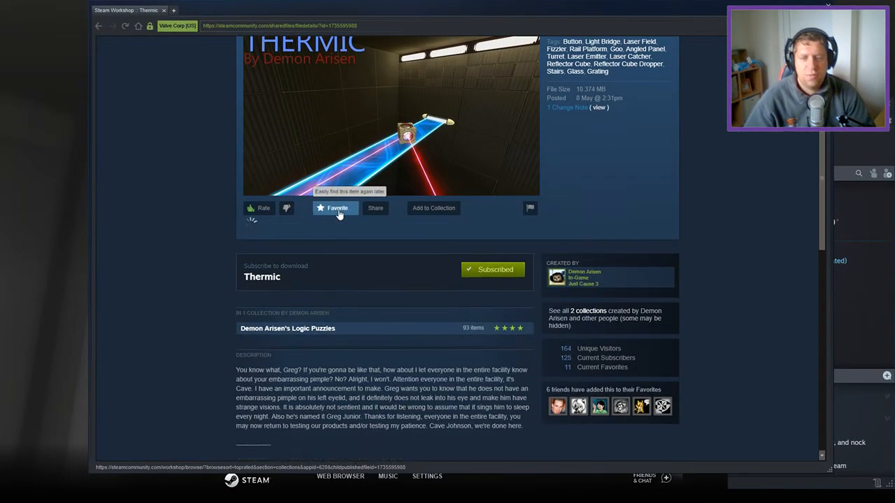
key(shift+Tab)
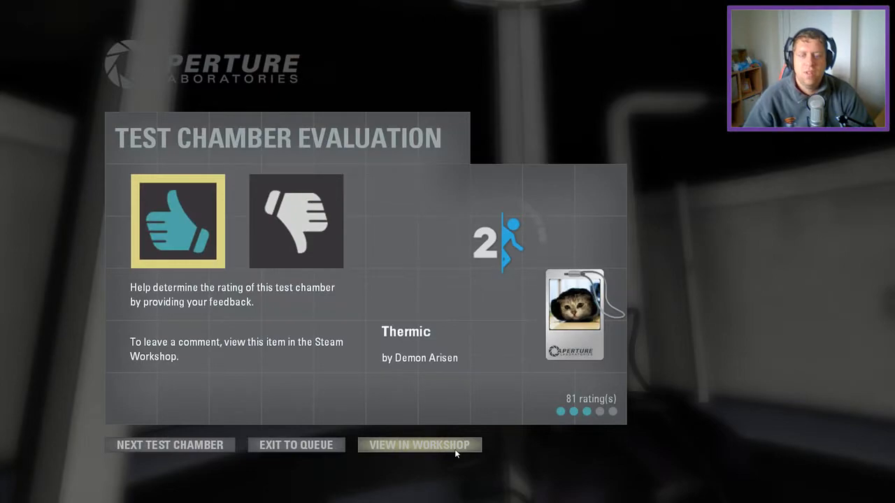
Exit the evaluation to the single-player chamber queue listing Funnel_Cross next.
click(286, 462)
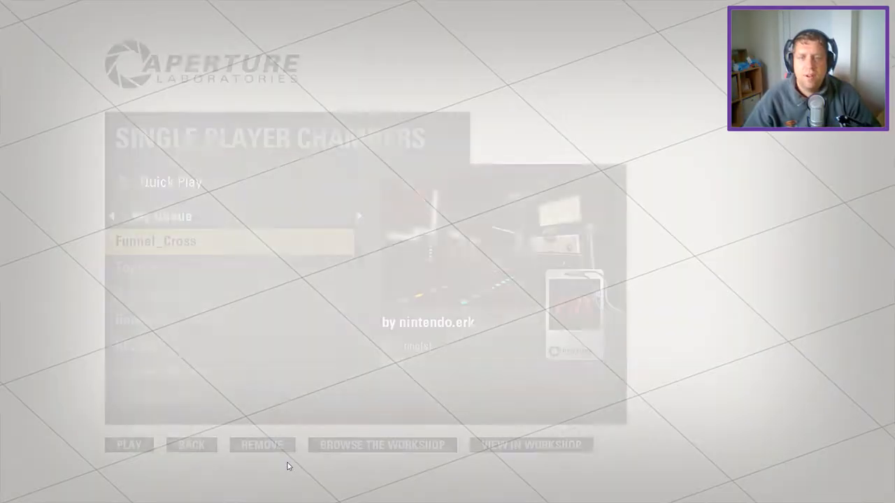